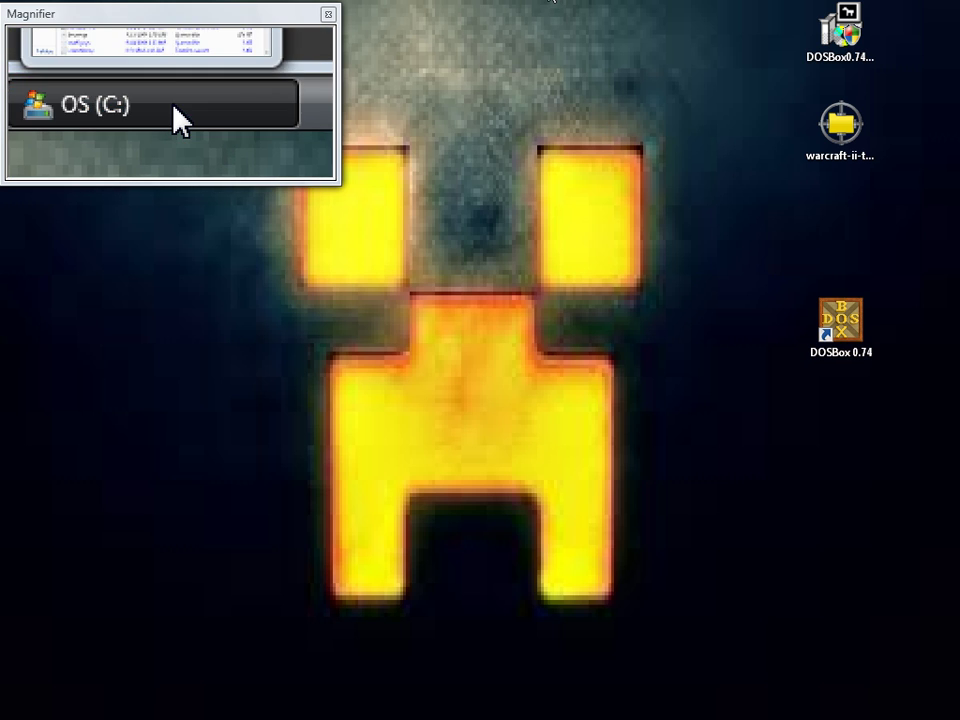
- Restore the C: drive window, open DOSgames, and peek into DOSBox-0.74 before returning
left_click(563, 5)
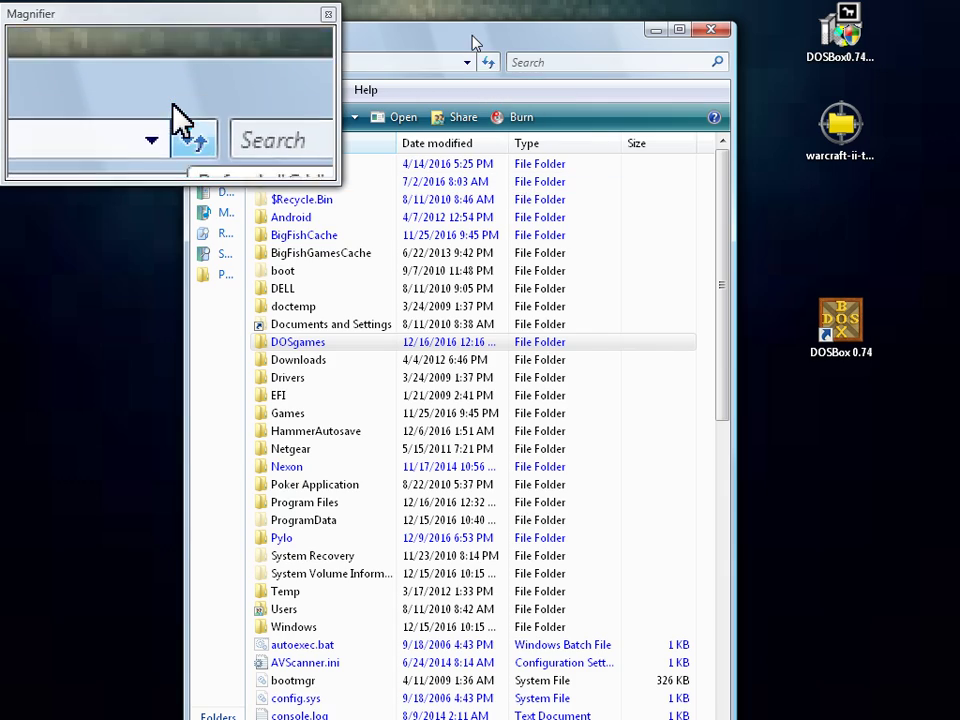
mouse_move(474, 39)
left_mouse_down()
mouse_move(600, 64)
mouse_move(645, 51)
left_mouse_up()
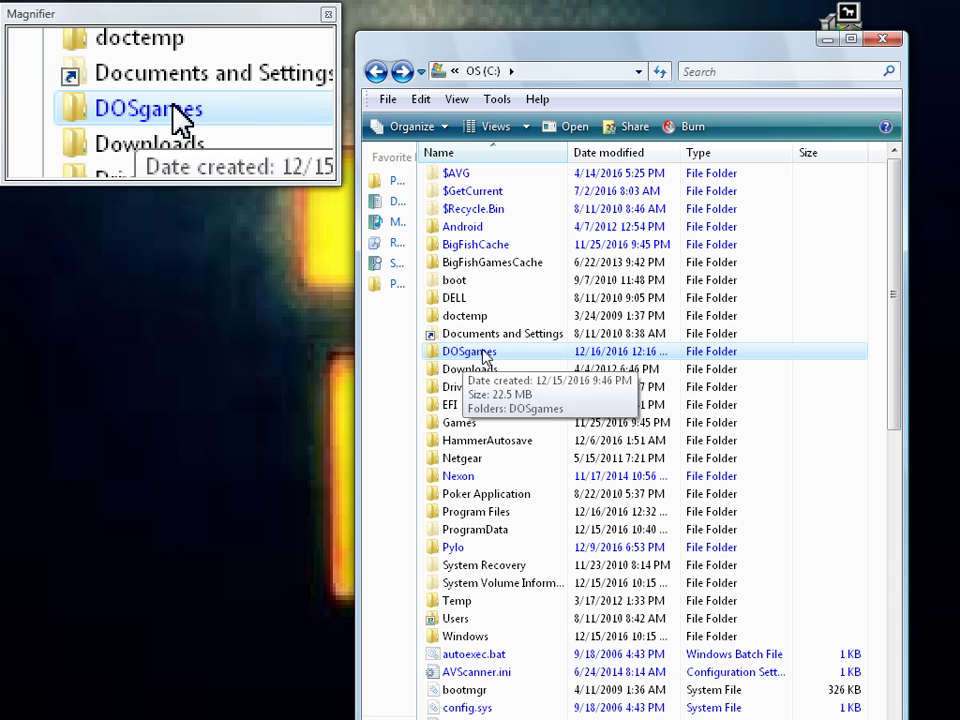
double_click(483, 355)
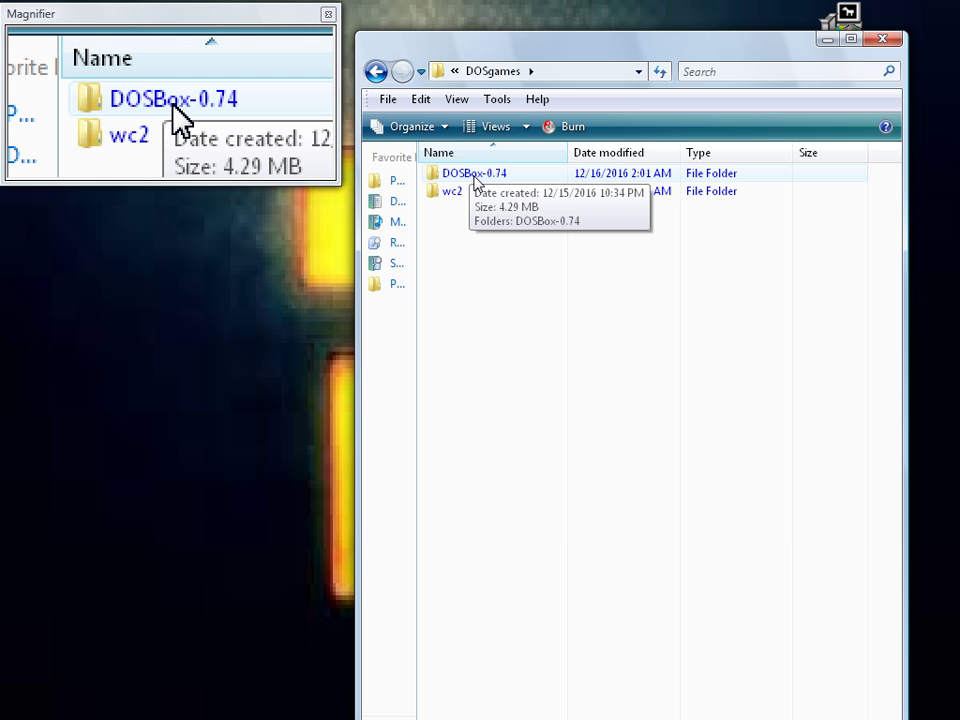
double_click(476, 176)
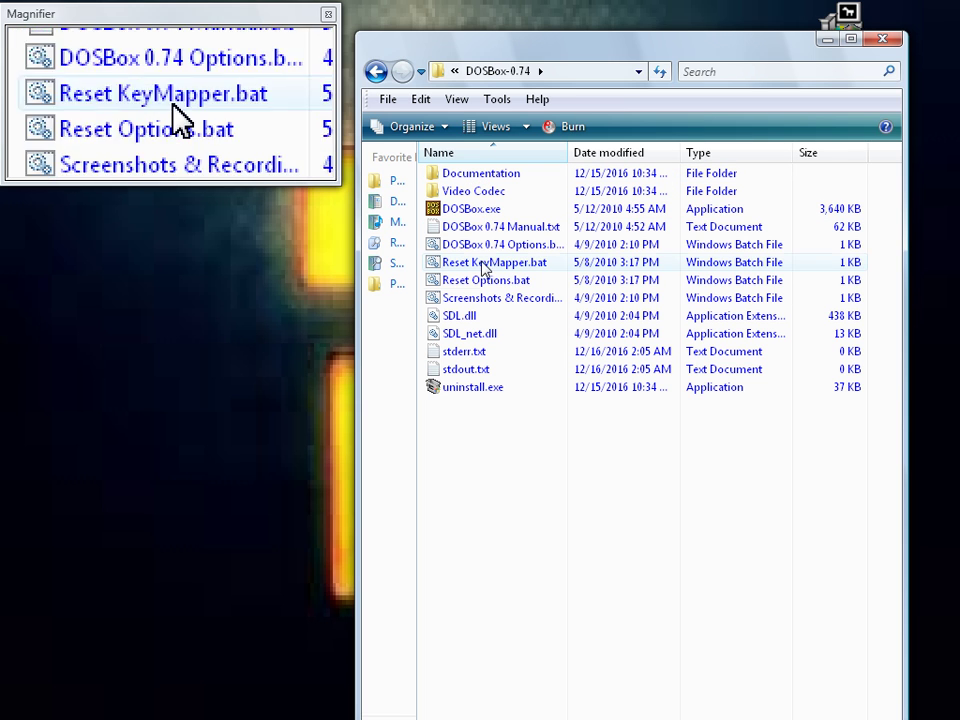
left_click(376, 71)
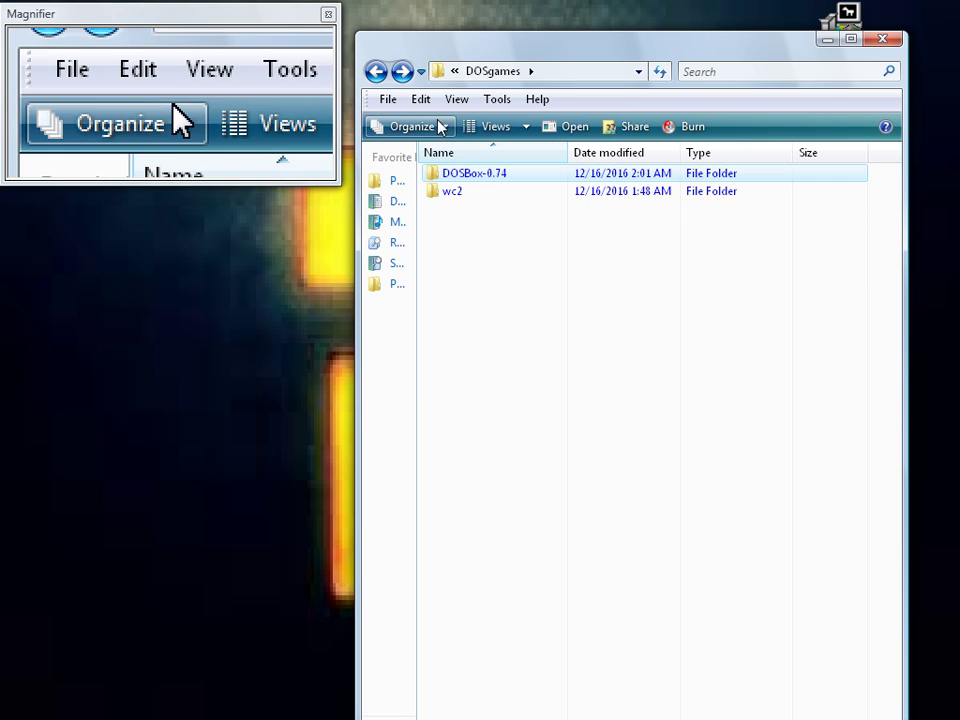
mouse_move(455, 196)
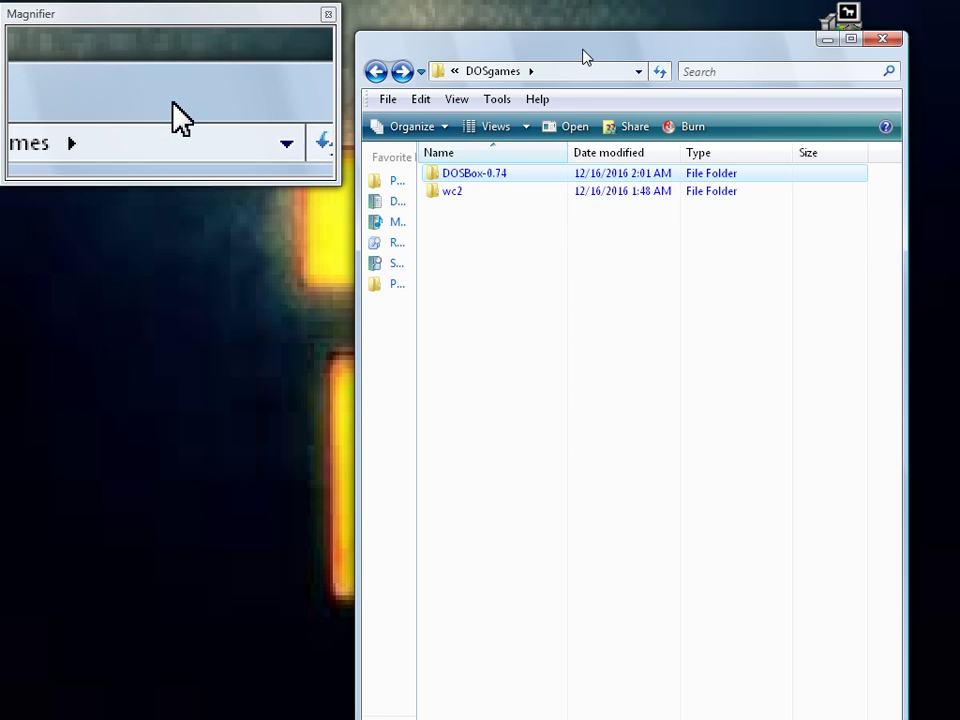
- Open warcraft-ii-tides-of-darkness.zip in IZArc and browse its warcraft-ii-tides-of-darkness folder
left_click_drag(586, 57, 381, 93)
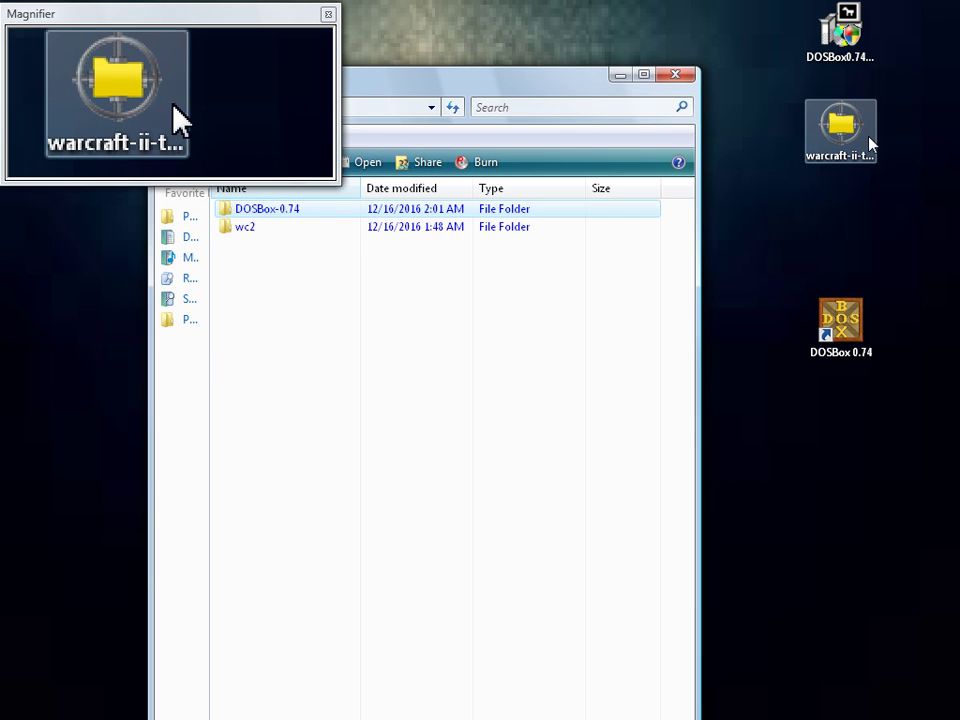
double_click(853, 132)
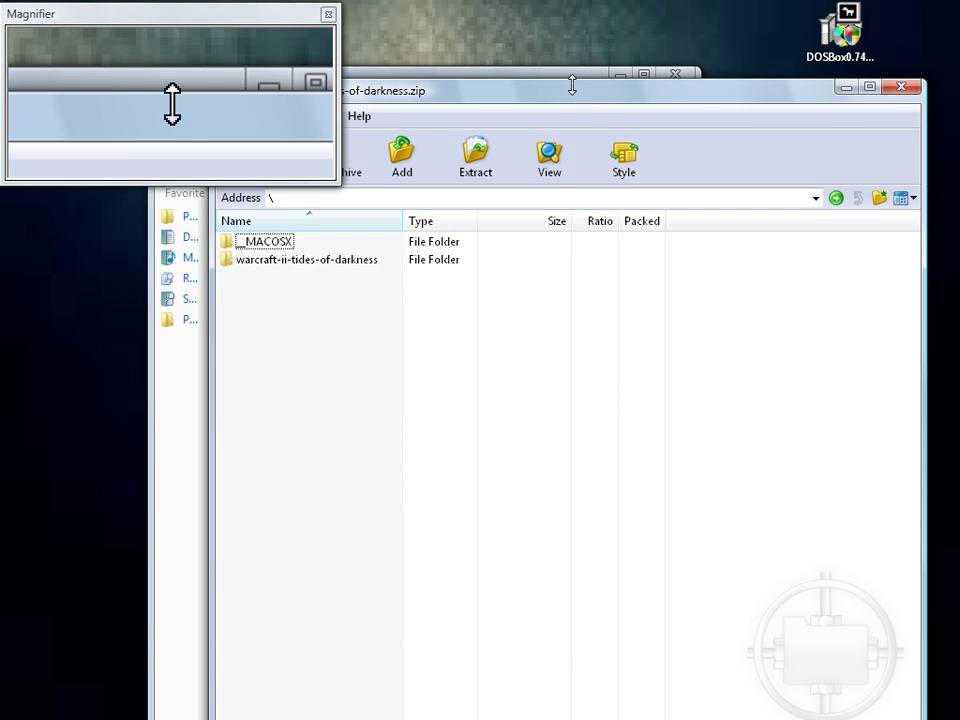
left_click_drag(572, 98, 603, 100)
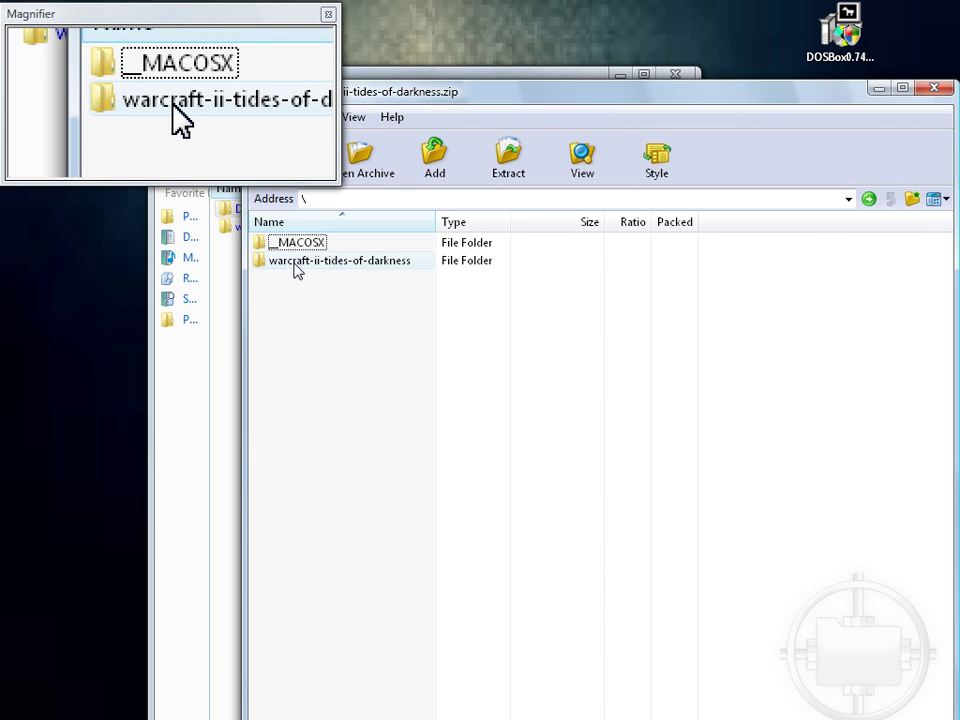
double_click(297, 264)
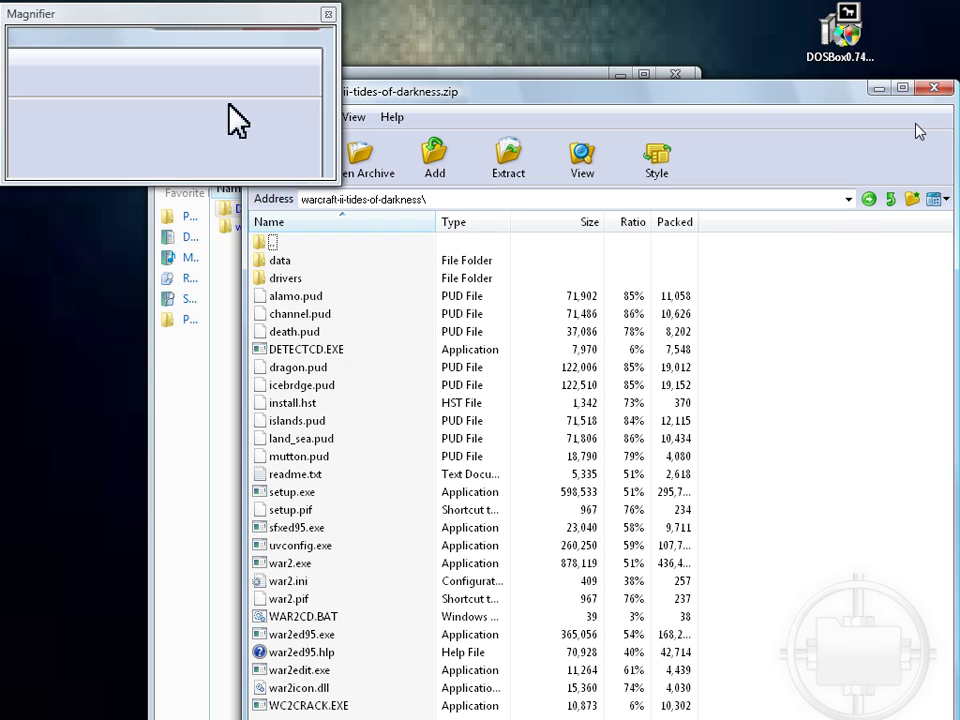
- Close IZArc, check the wc2 folder, then run DOSBox 0.74 Options.bat to open dosbox-0.74.conf
left_click(934, 88)
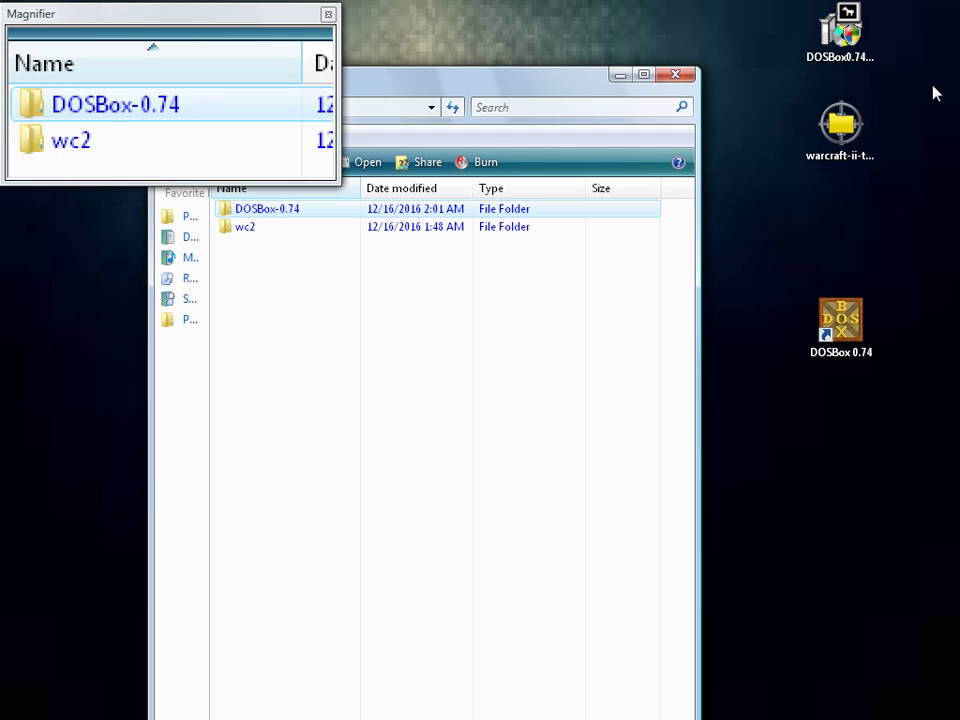
double_click(246, 230)
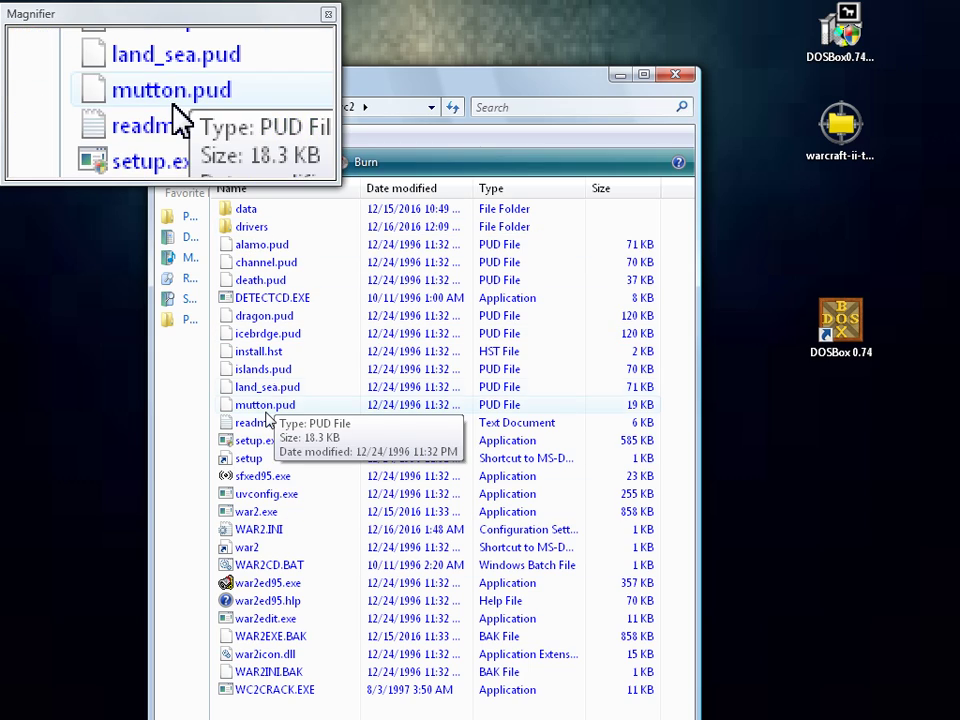
left_click_drag(439, 86, 672, 45)
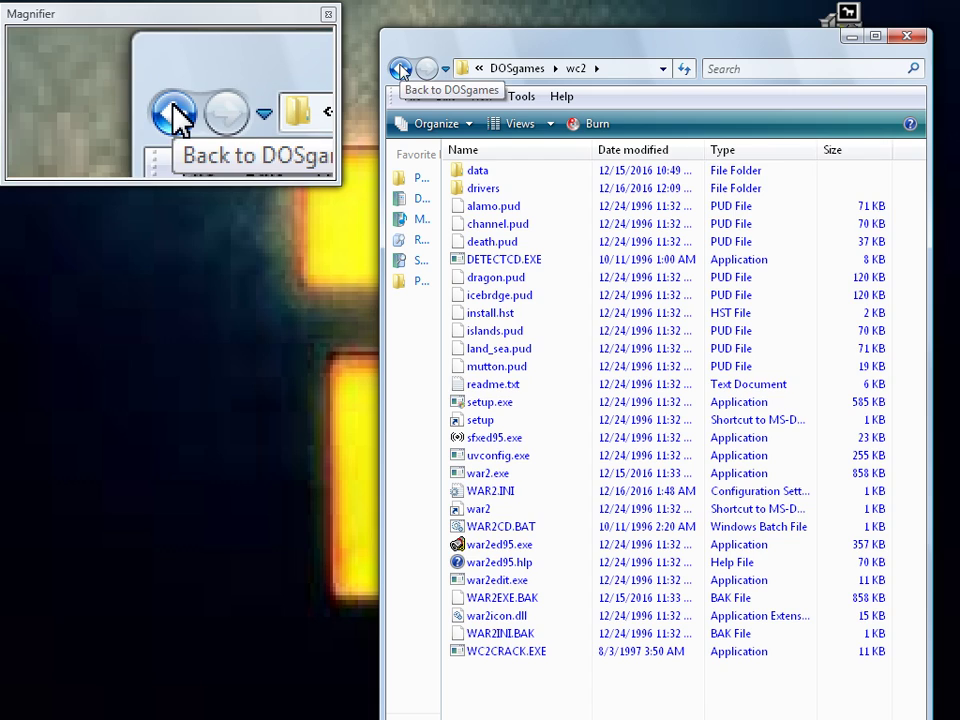
left_click(400, 68)
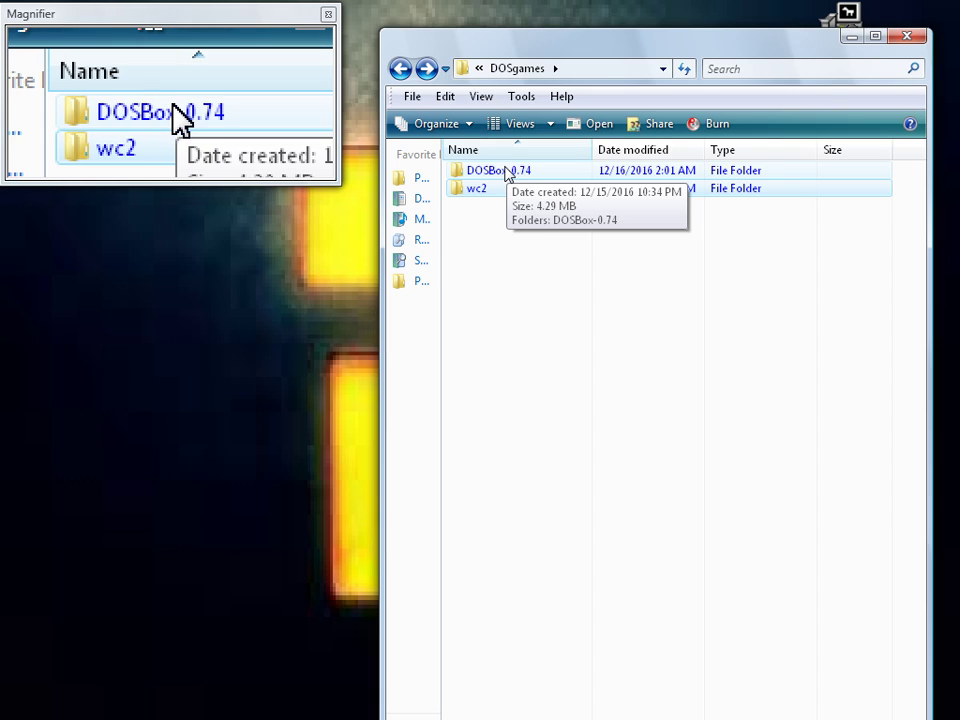
double_click(505, 171)
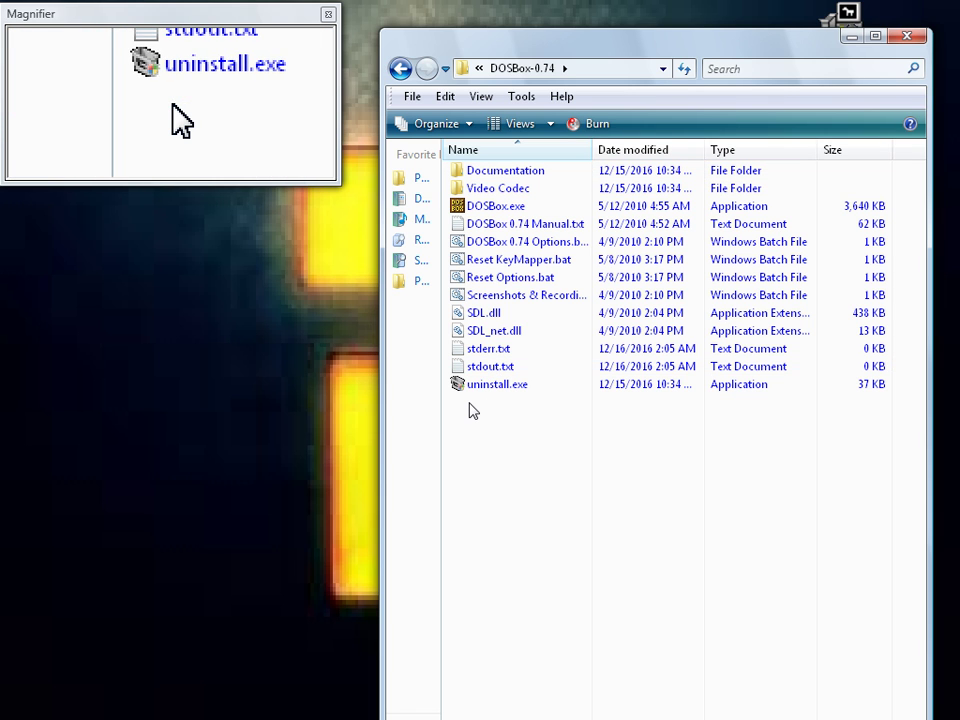
double_click(560, 243)
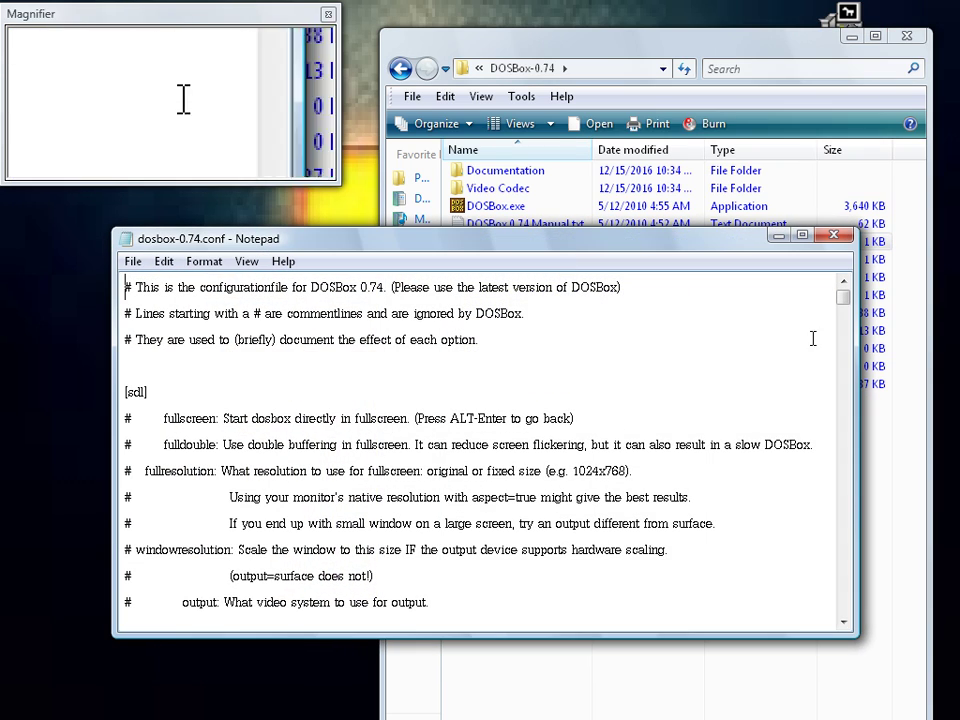
- Replace the final war2 line in [autoexec] with setup and save dosbox-0.74.conf
left_click_drag(845, 308, 843, 620)
type("war2")
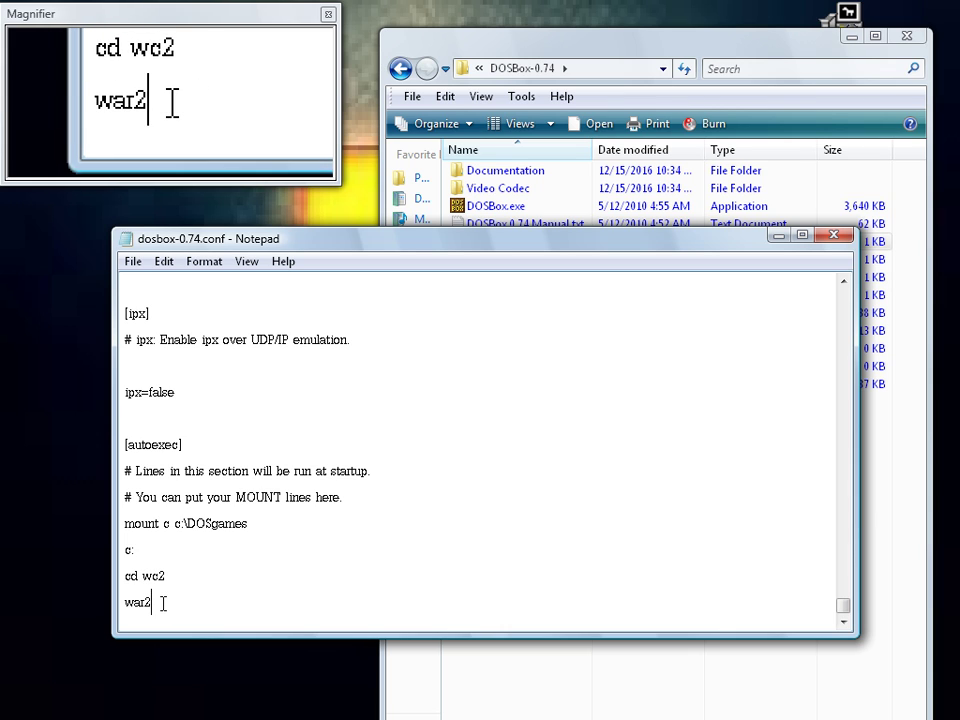
key("BackSpace")
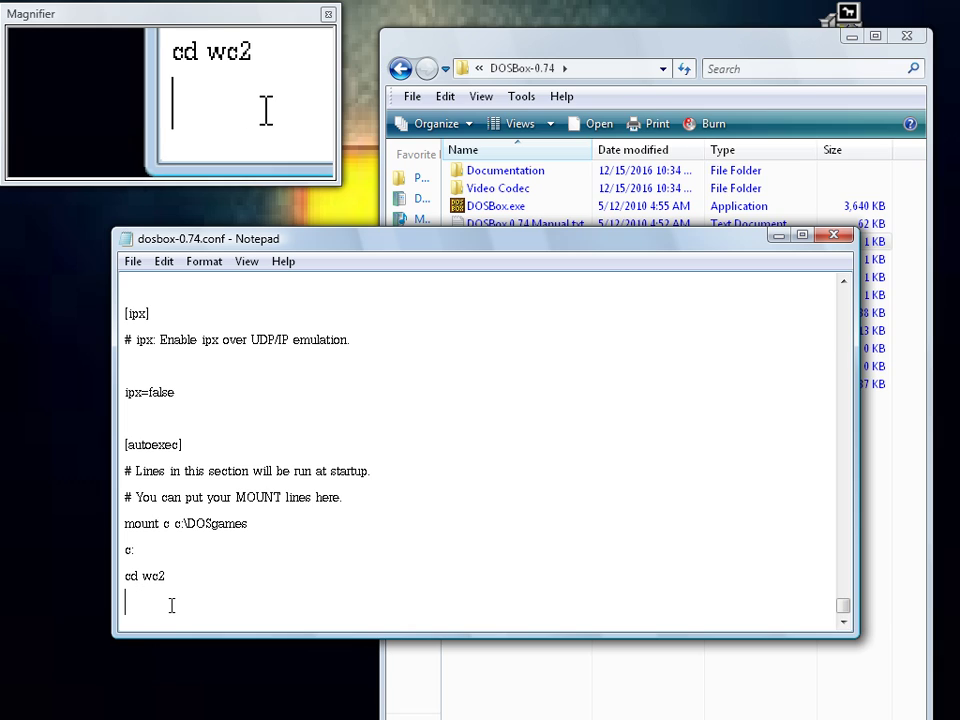
type("setup")
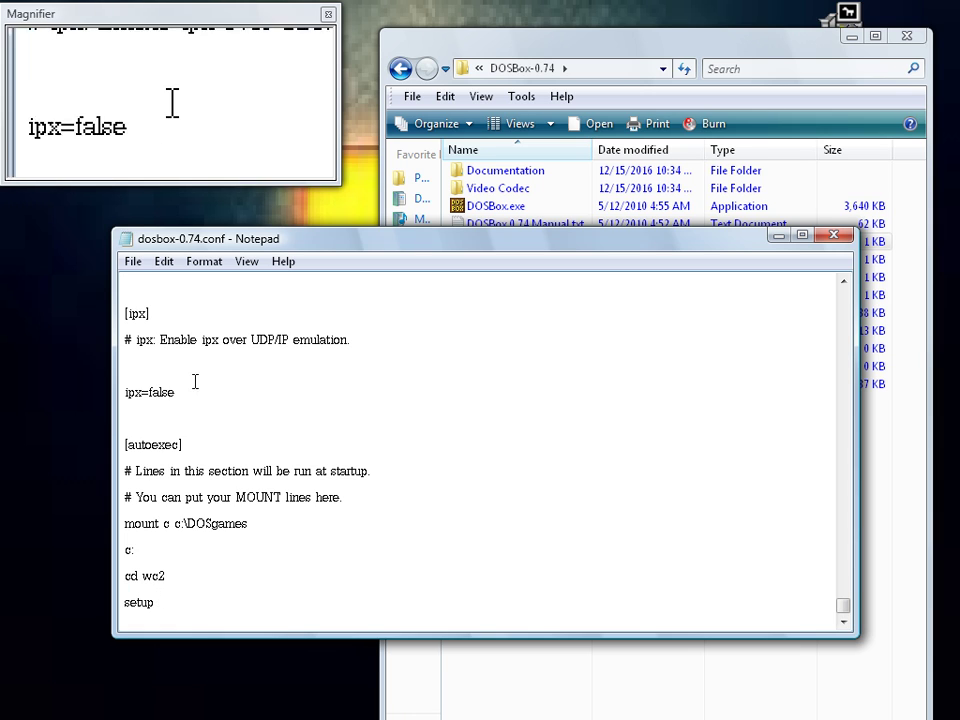
left_click(130, 262)
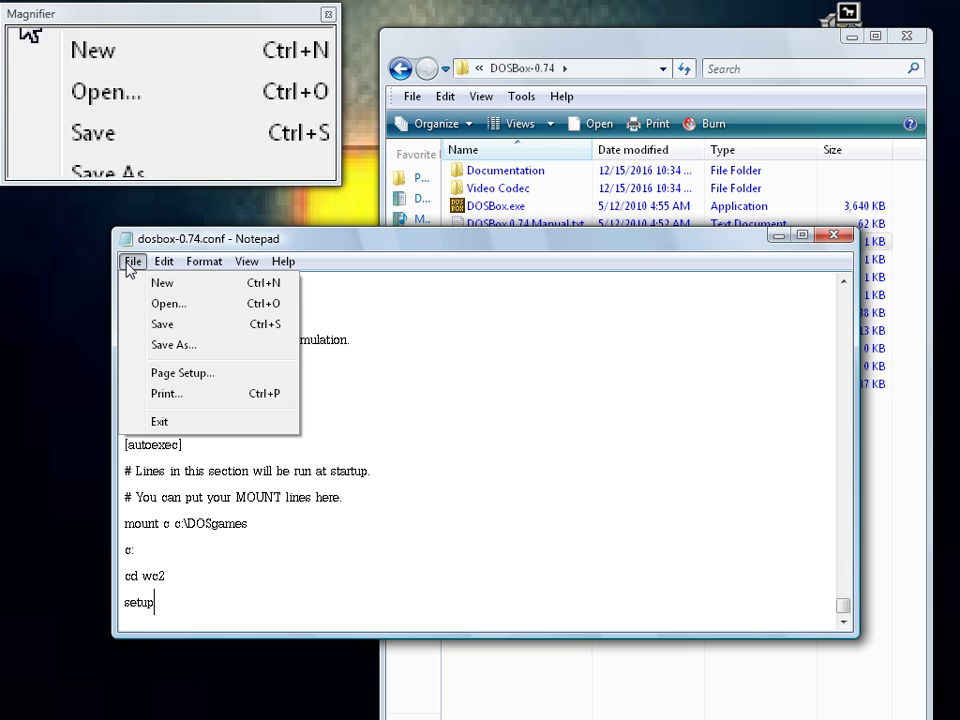
left_click(163, 322)
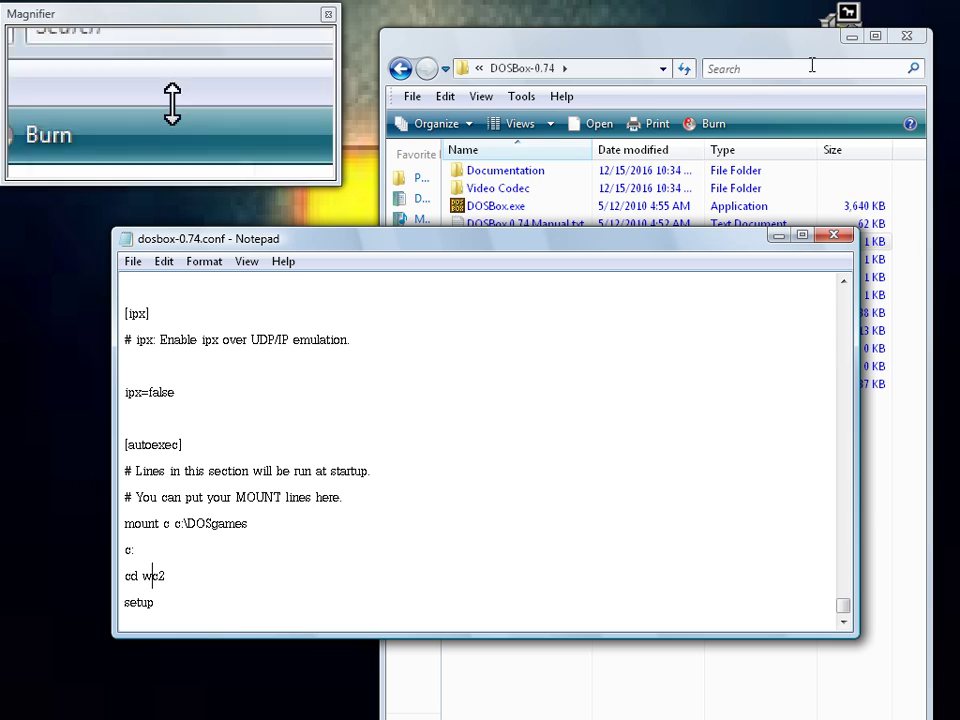
mouse_move(818, 45)
left_mouse_down()
mouse_move(710, 9)
mouse_move(708, 83)
left_mouse_up()
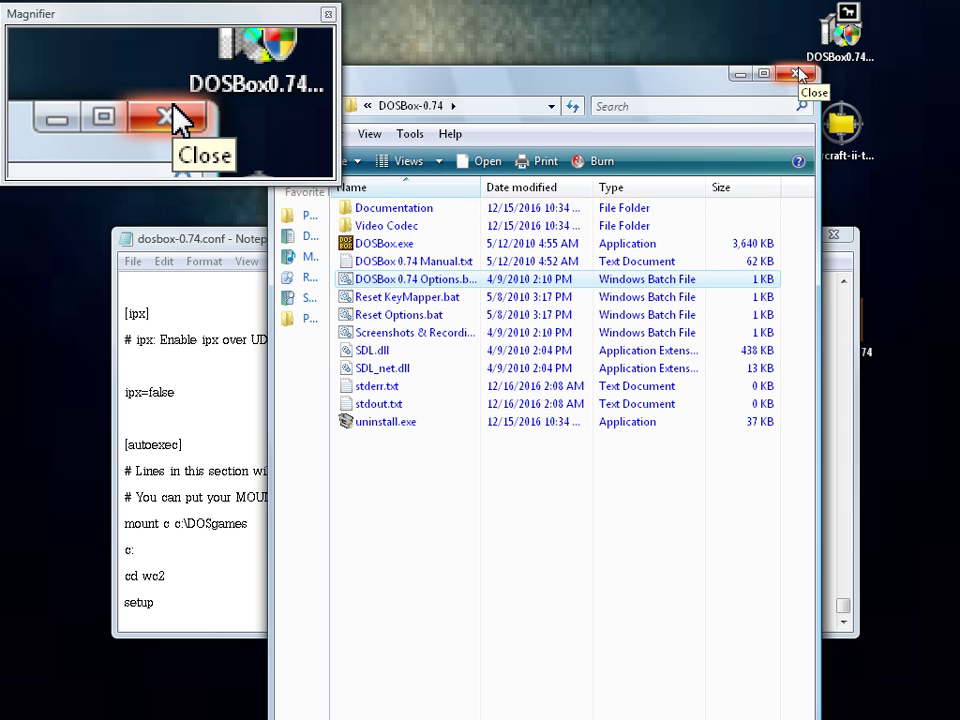
- Set the digital sound driver to Sound Blaster 16/AWE32 and auto-detect its settings
left_click(799, 72)
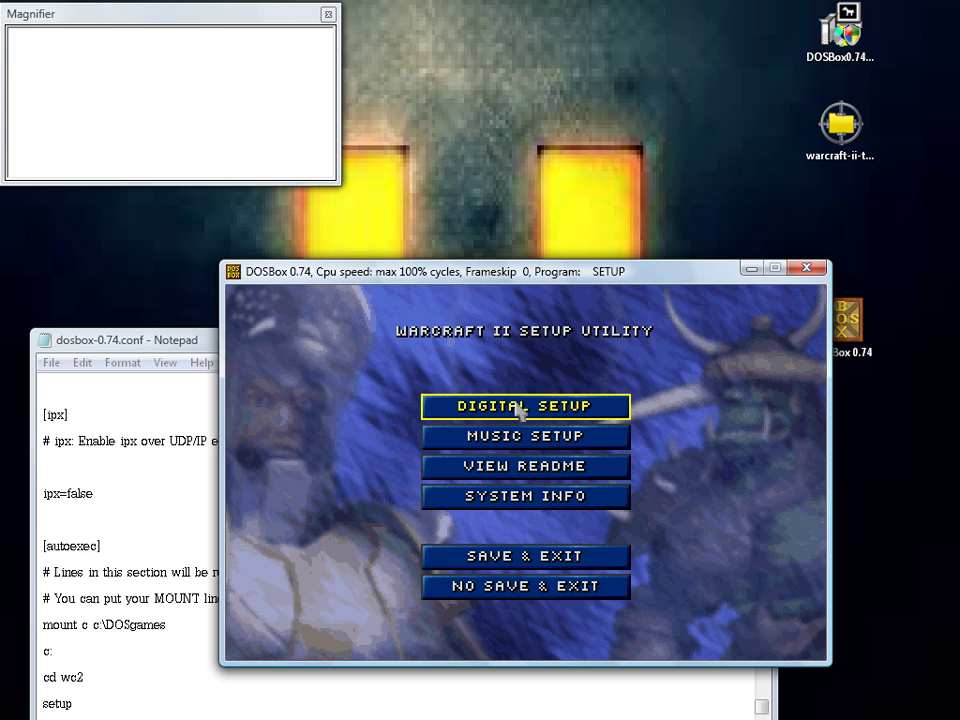
left_click(522, 413)
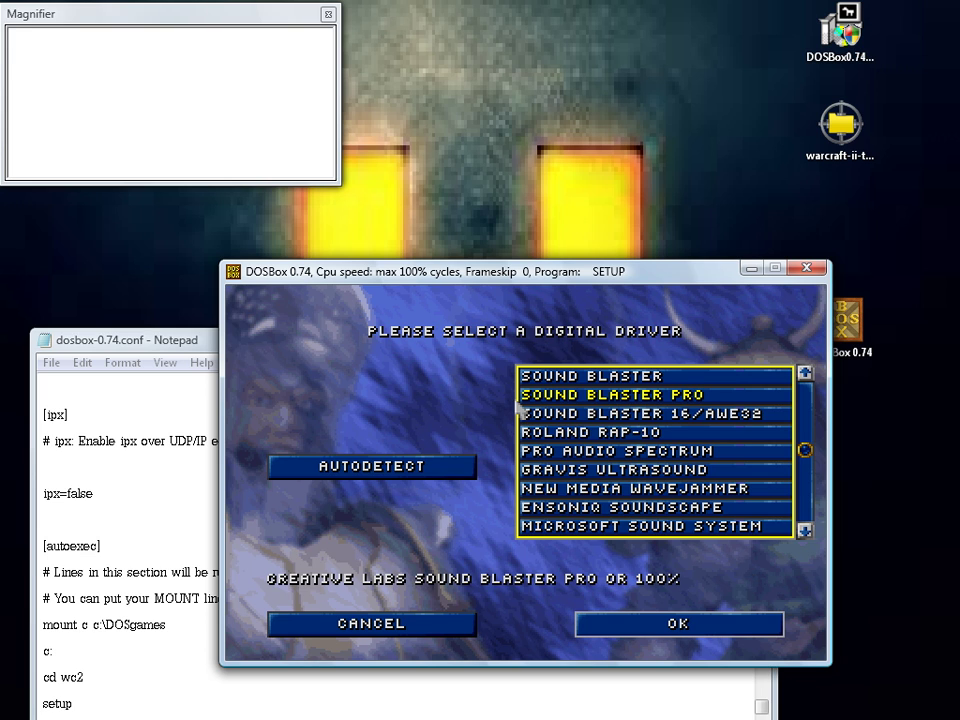
key("Tab")
key("Tab")
key("Down")
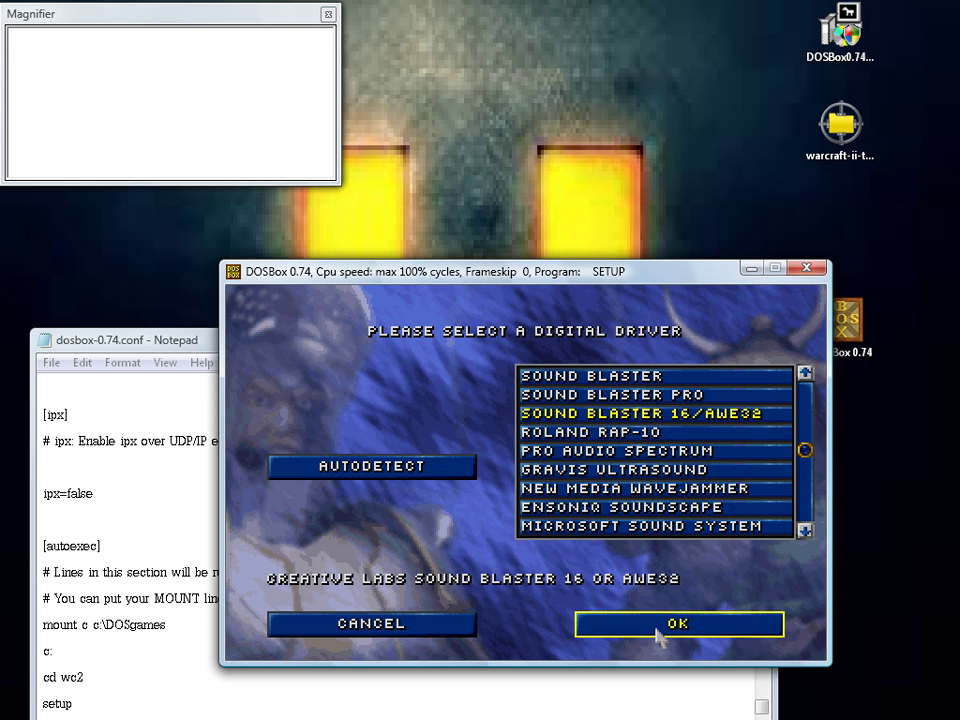
left_click(657, 634)
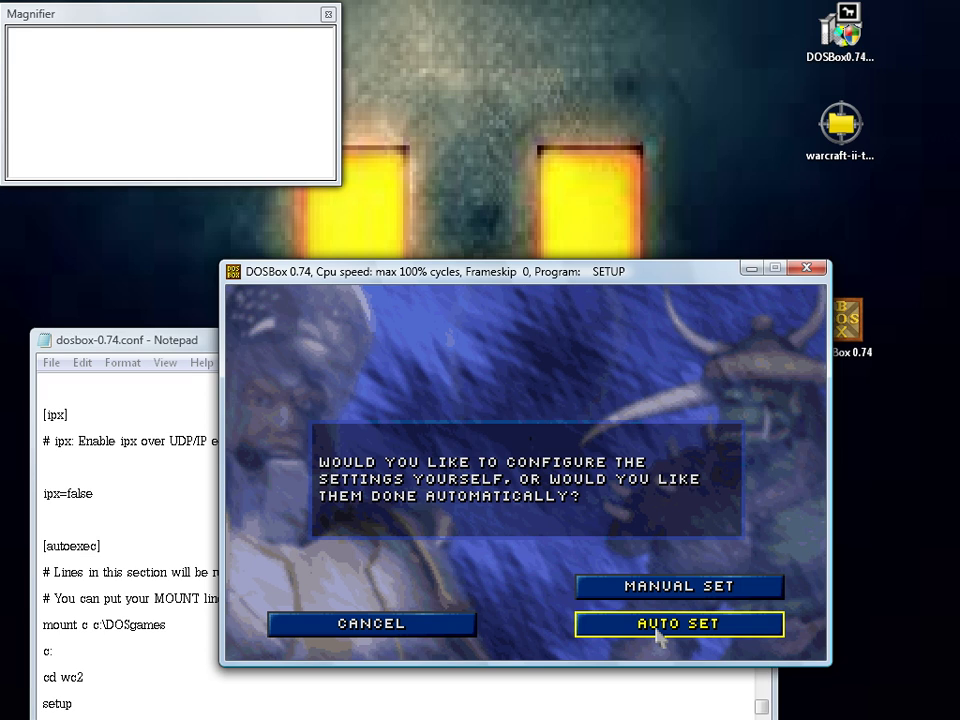
left_click(657, 634)
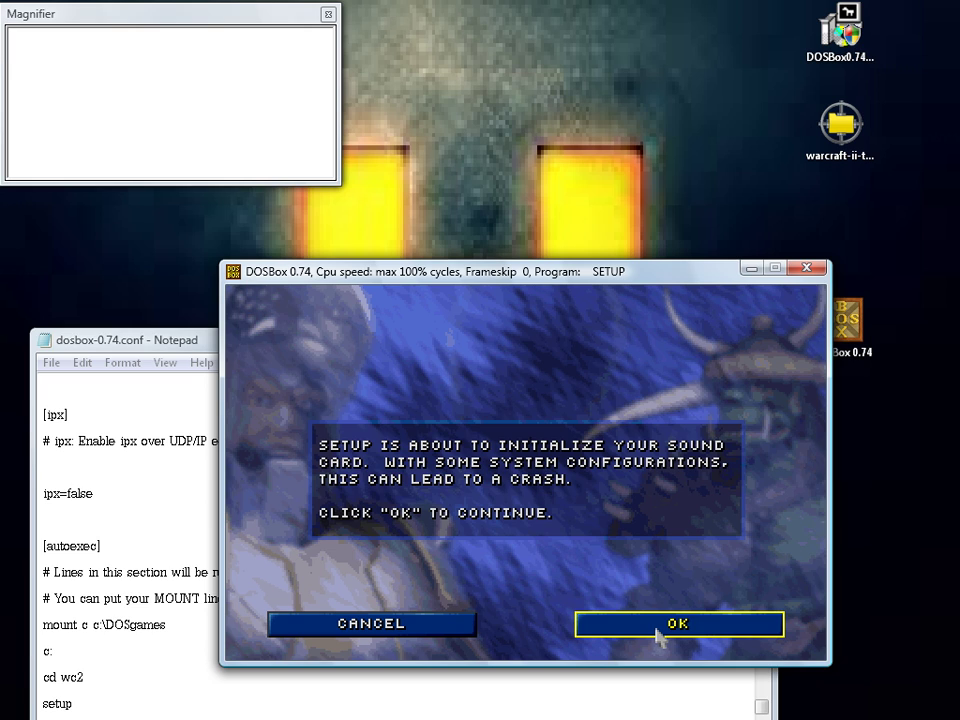
left_click(657, 634)
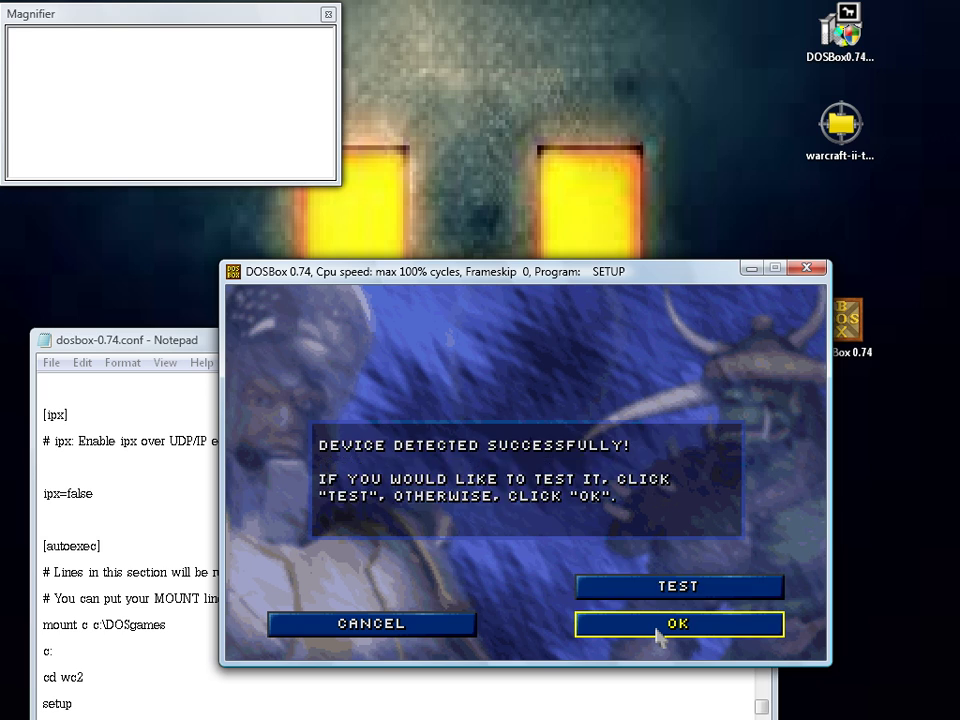
left_click(660, 636)
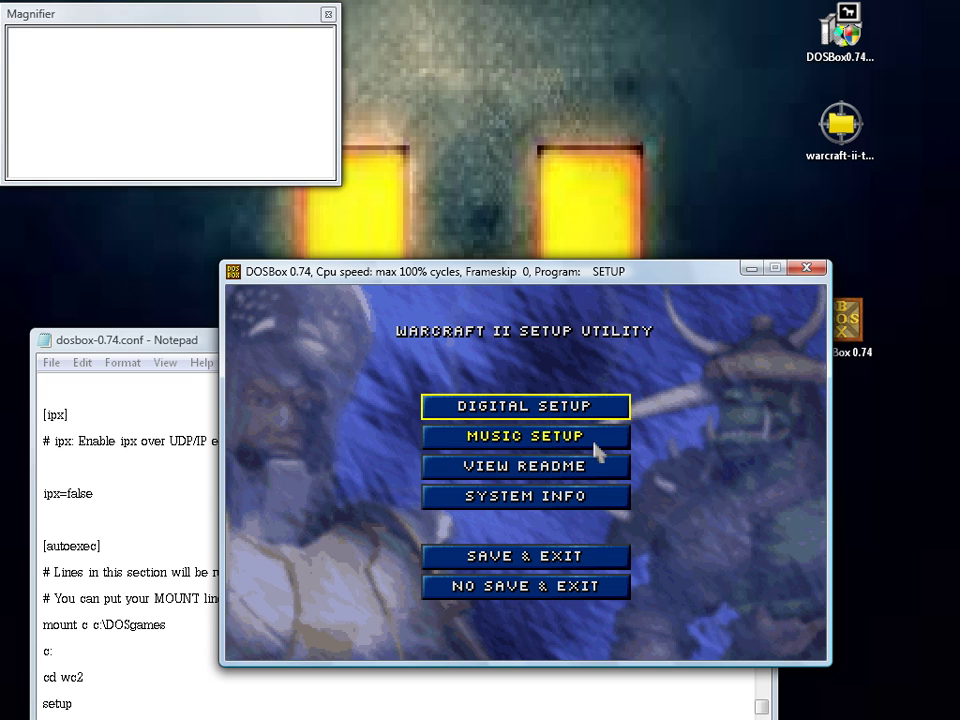
- Set the music driver to Sound Blaster 16 and auto-detect its settings
left_click(561, 447)
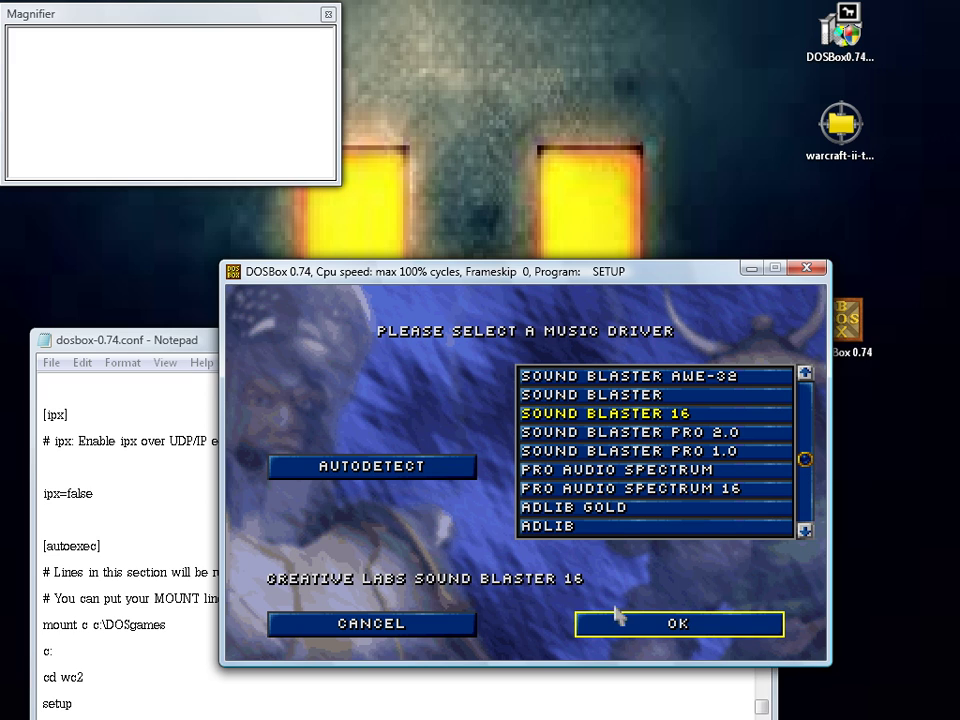
left_click(679, 628)
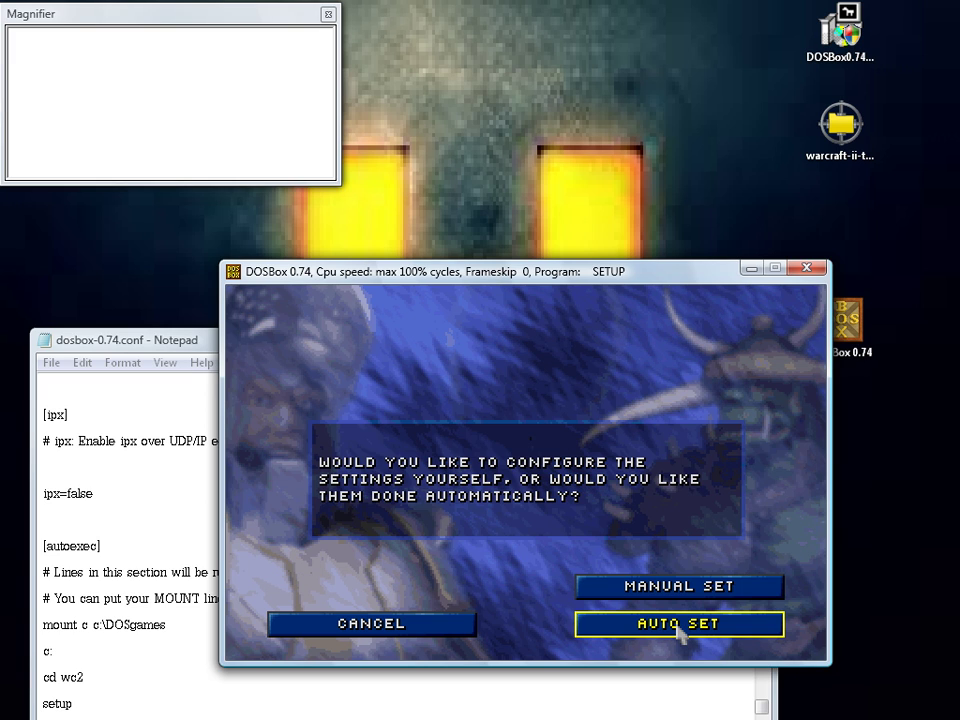
left_click(677, 625)
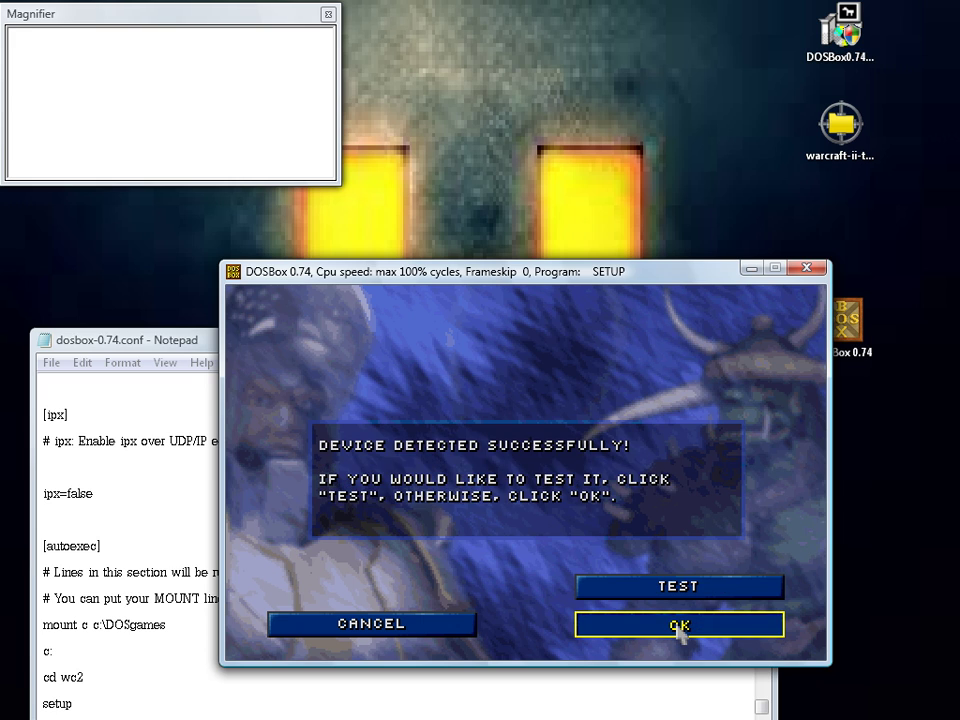
left_click(679, 628)
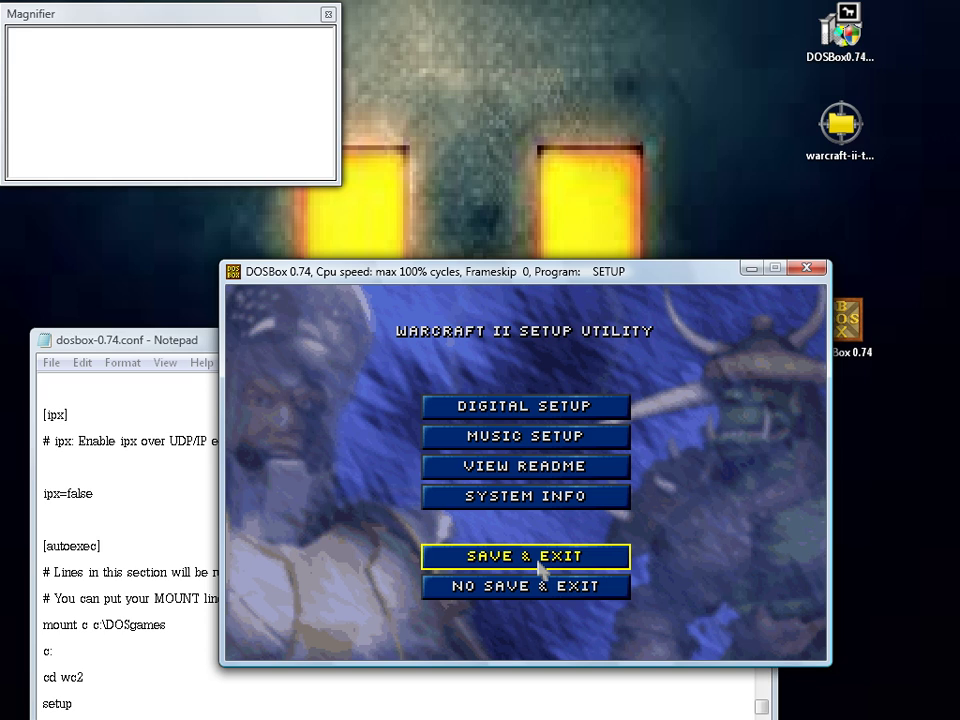
- Save and exit the setup, close DOSBox, and change the last autoexec line from setup to war2
left_click(540, 567)
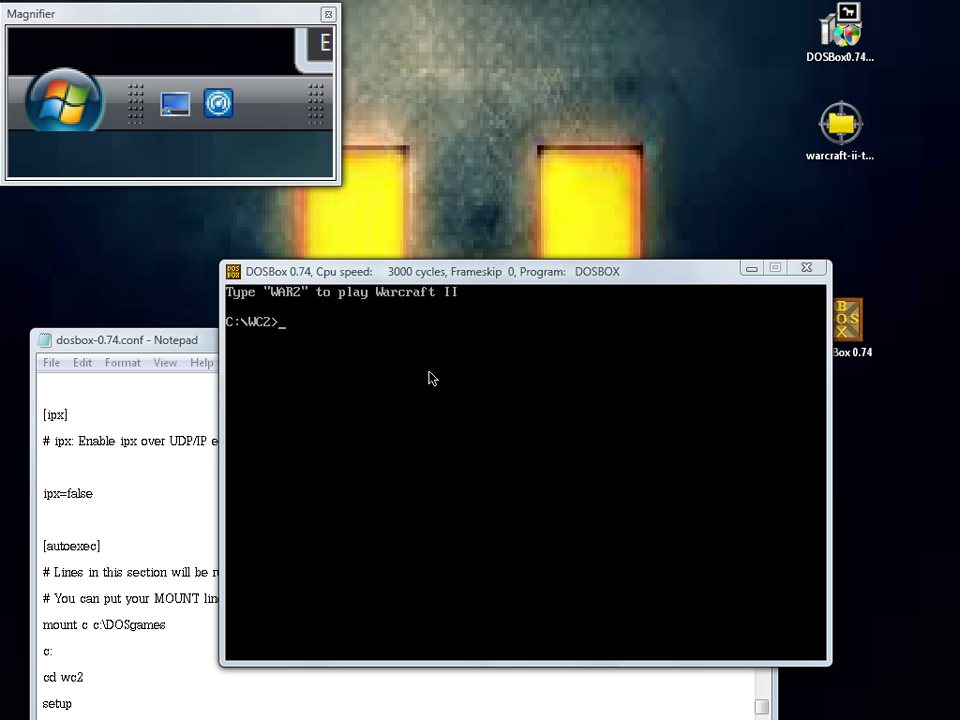
key("alt+F4")
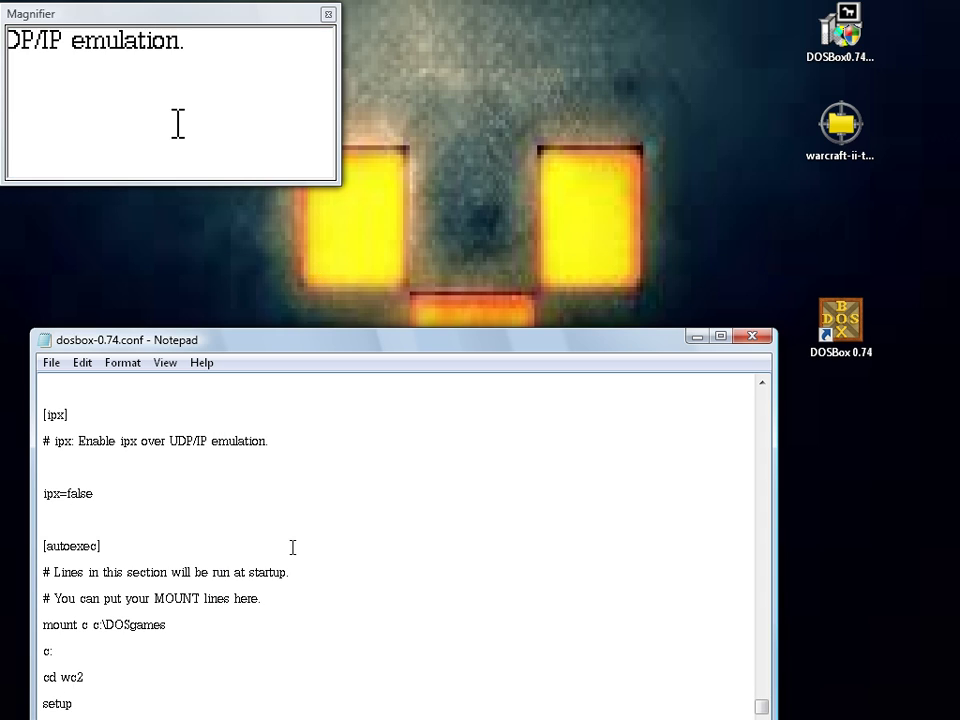
left_click(71, 677)
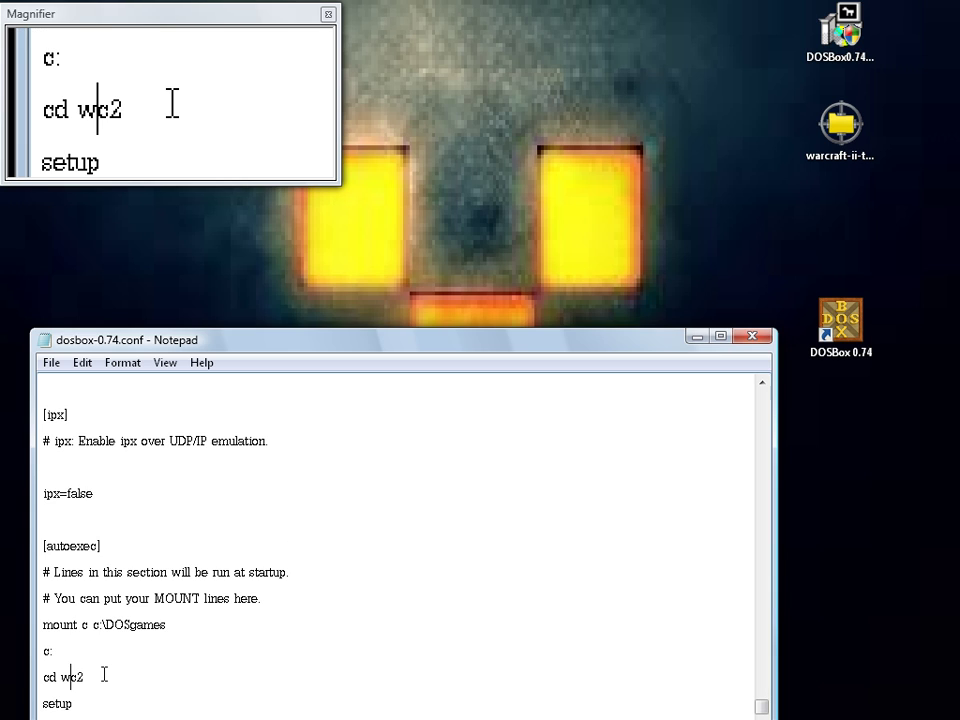
left_click(78, 703)
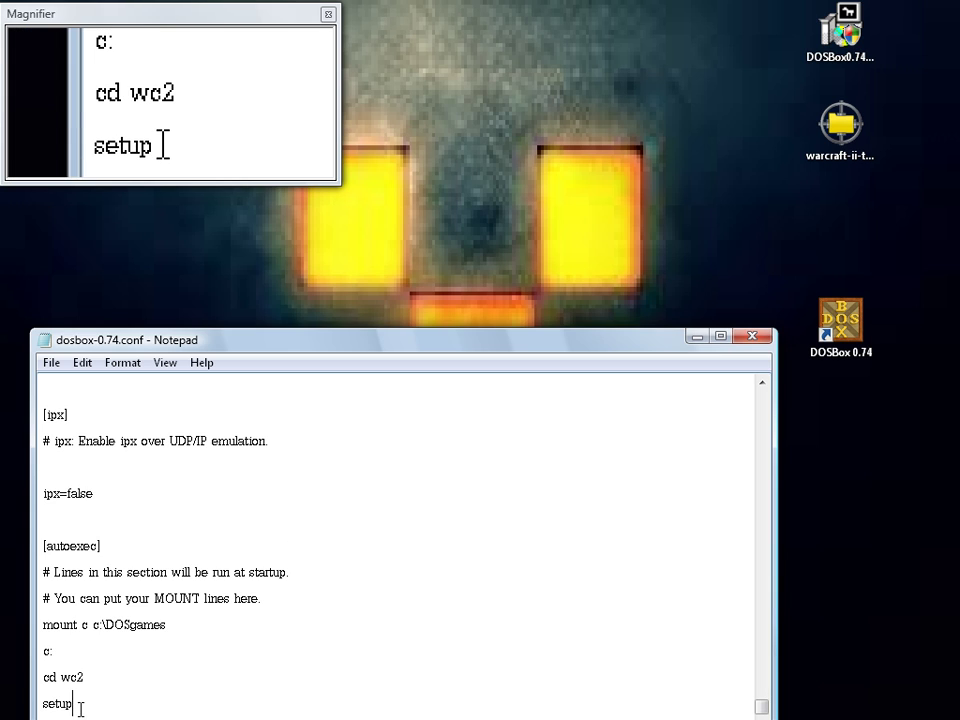
key("BackSpace")
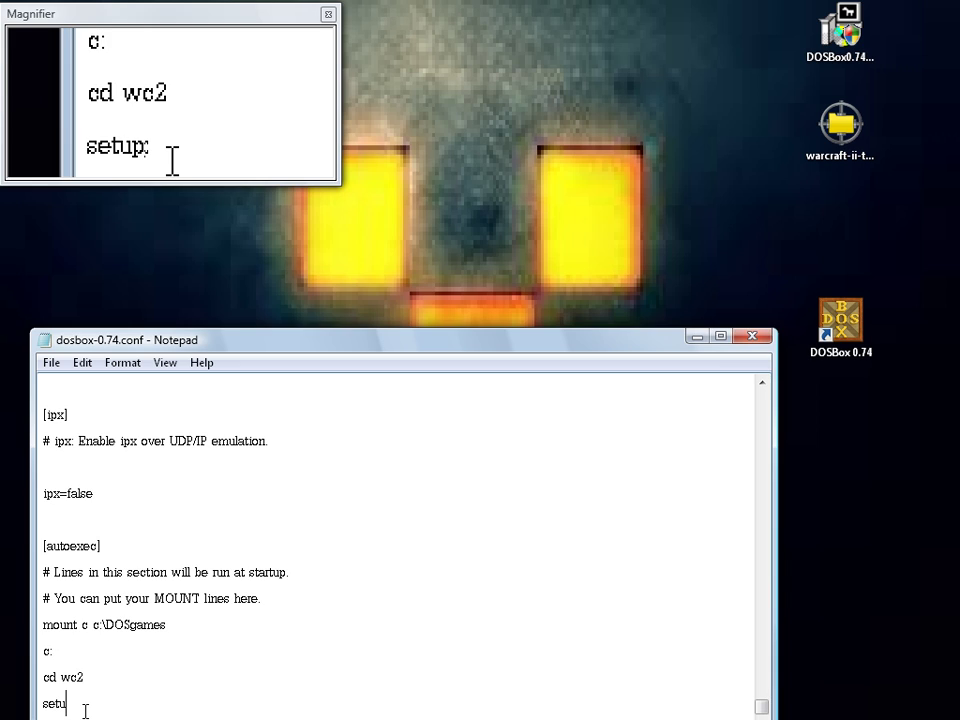
key("BackSpace")
key("BackSpace")
key("BackSpace")
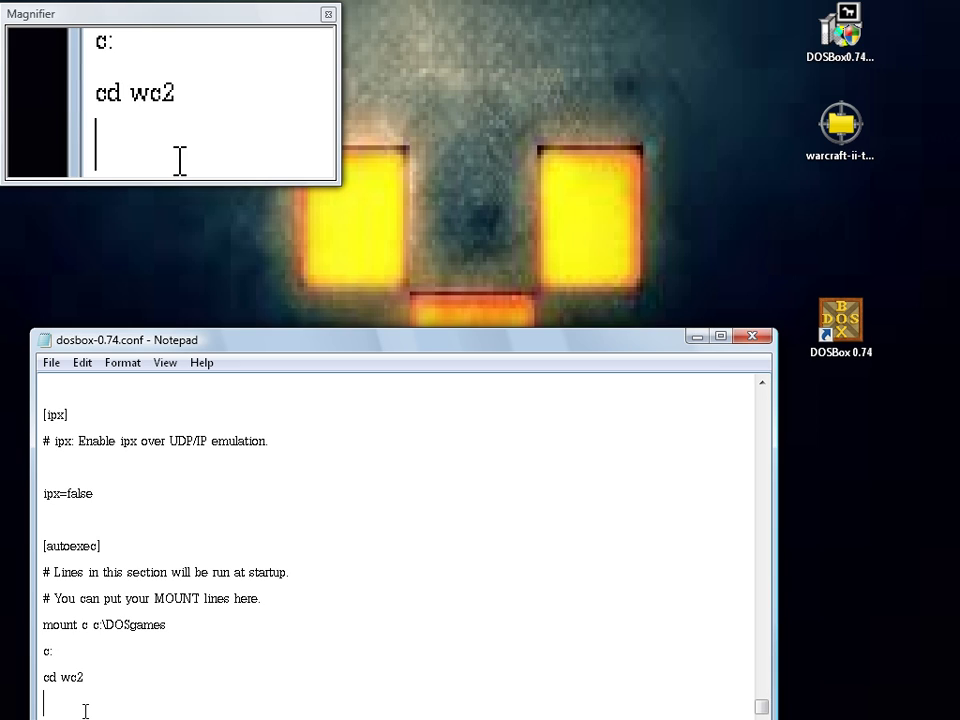
type("war")
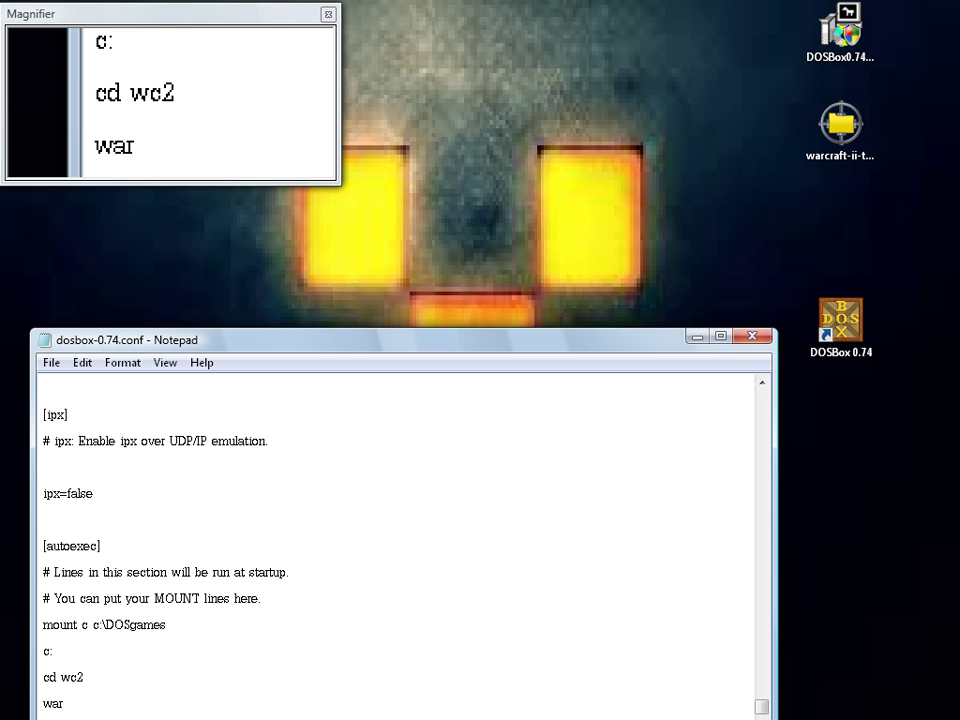
type("2")
- Save dosbox-0.74.conf and close Notepad
left_click(50, 364)
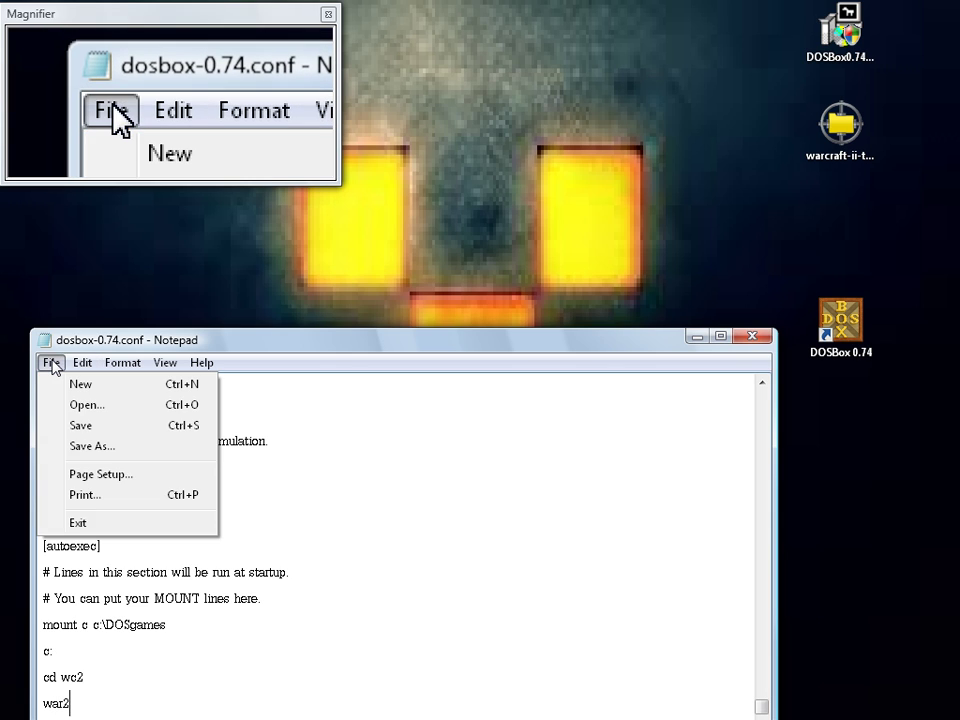
left_click(77, 425)
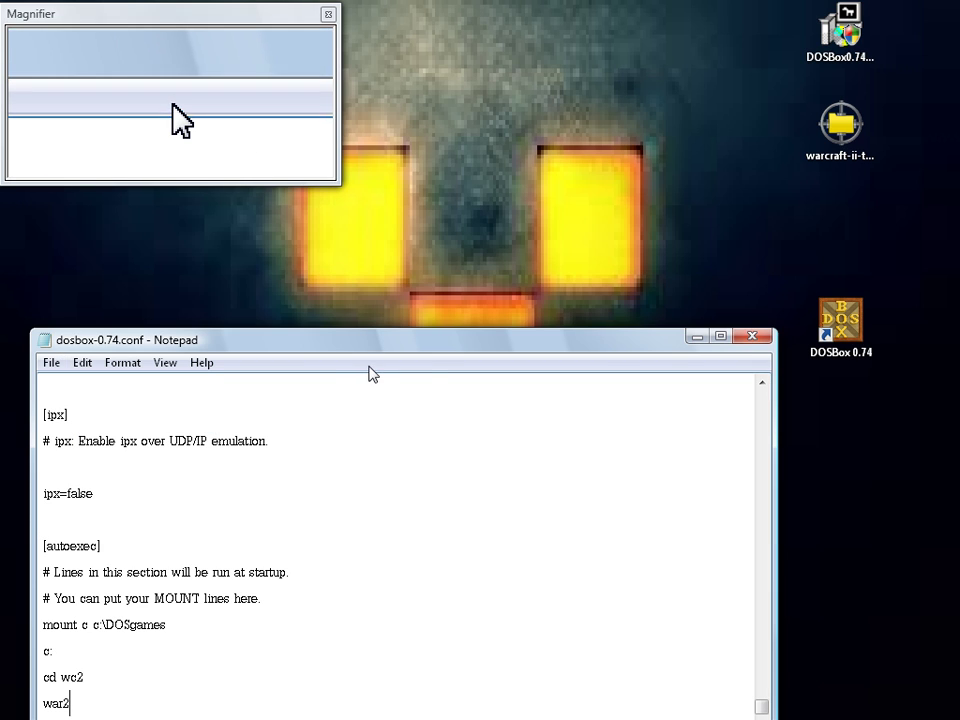
left_click(757, 340)
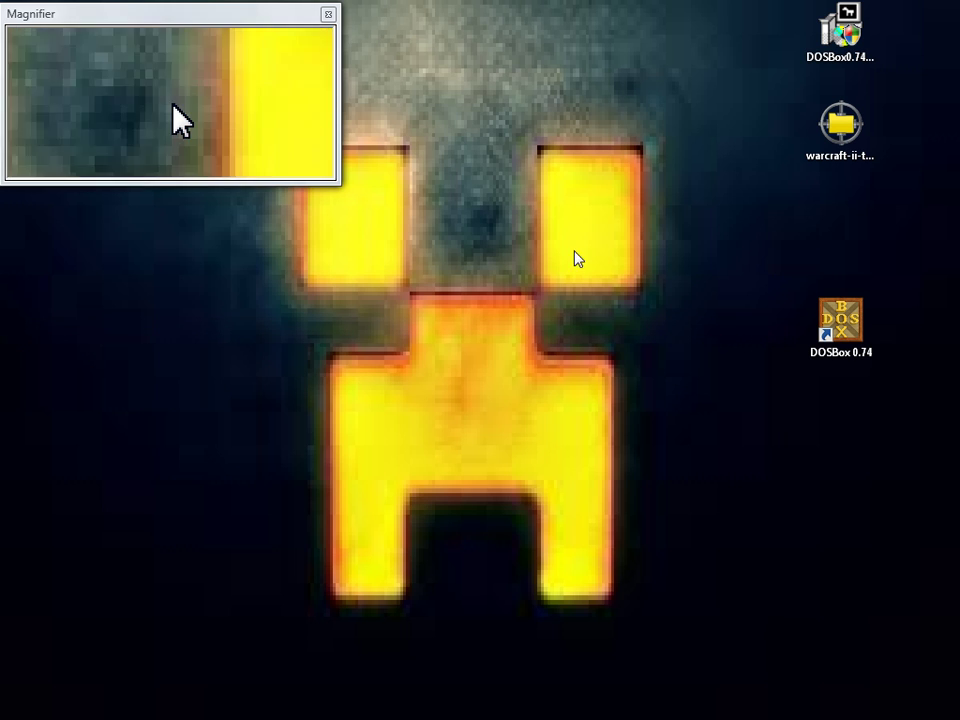
- Close the Magnifier and launch DOSBox 0.74 so Warcraft II starts directly
left_click(328, 14)
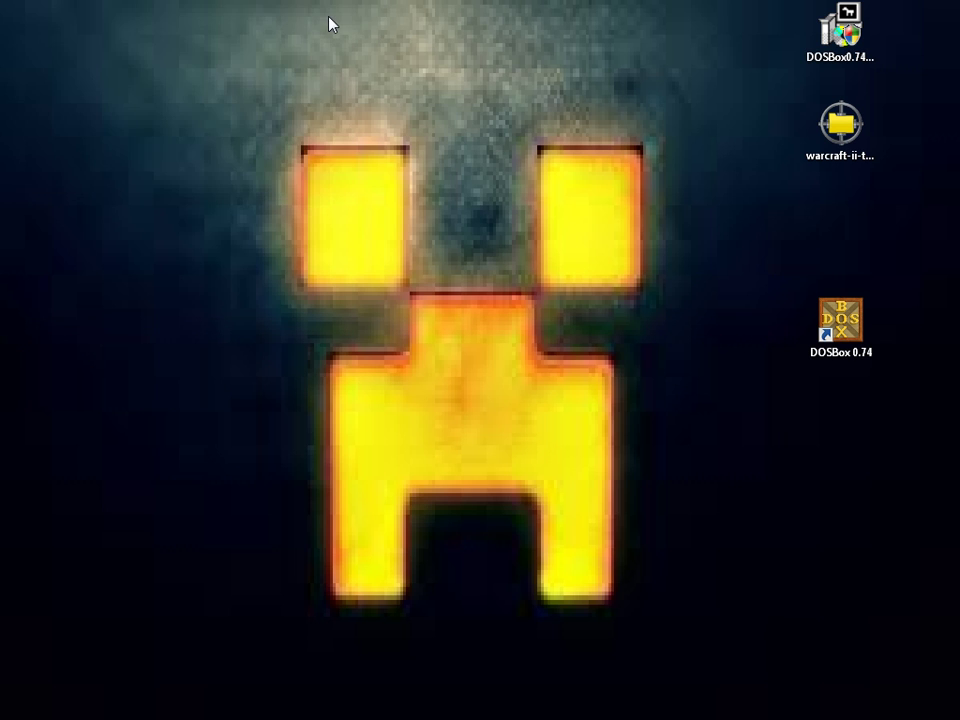
double_click(846, 325)
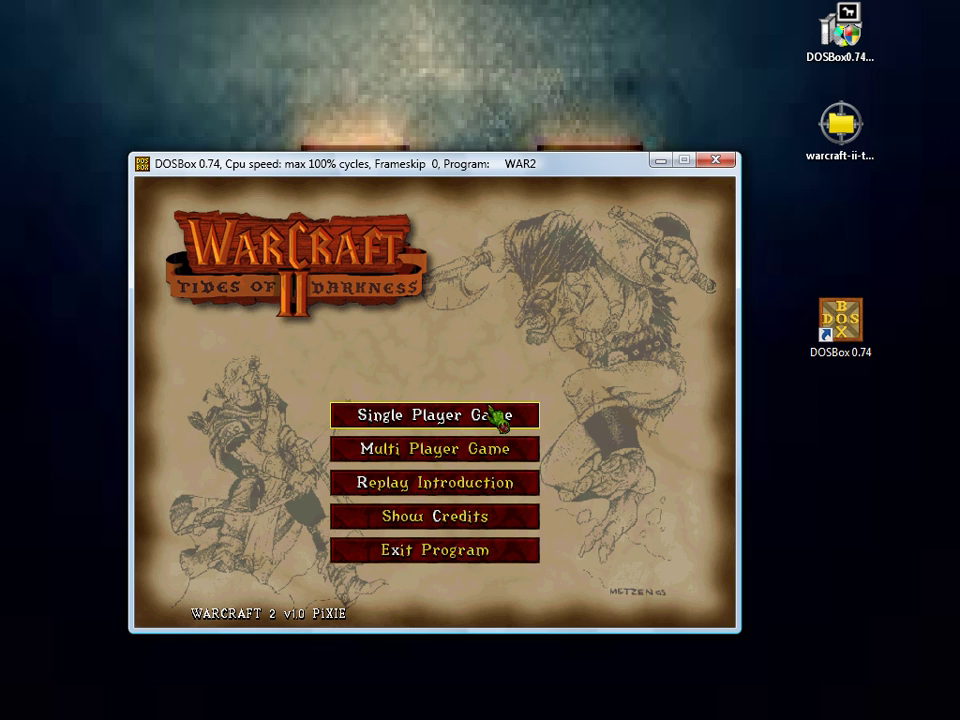
- Choose Single Player Game, start a new Orc campaign, and continue past the Zul'dare briefing
left_click(458, 421)
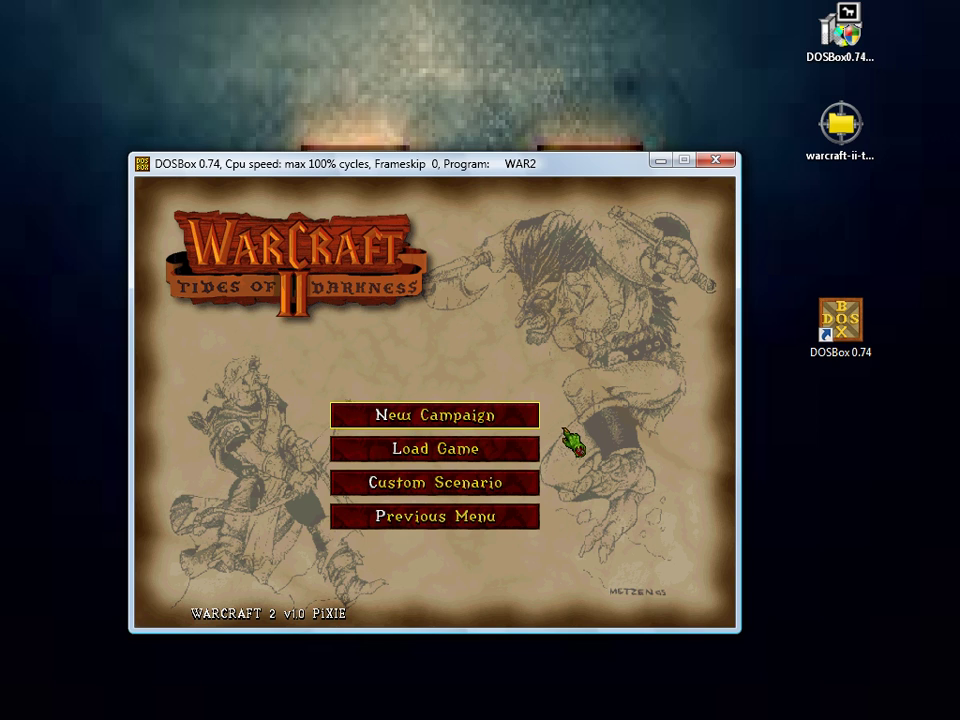
left_click(519, 422)
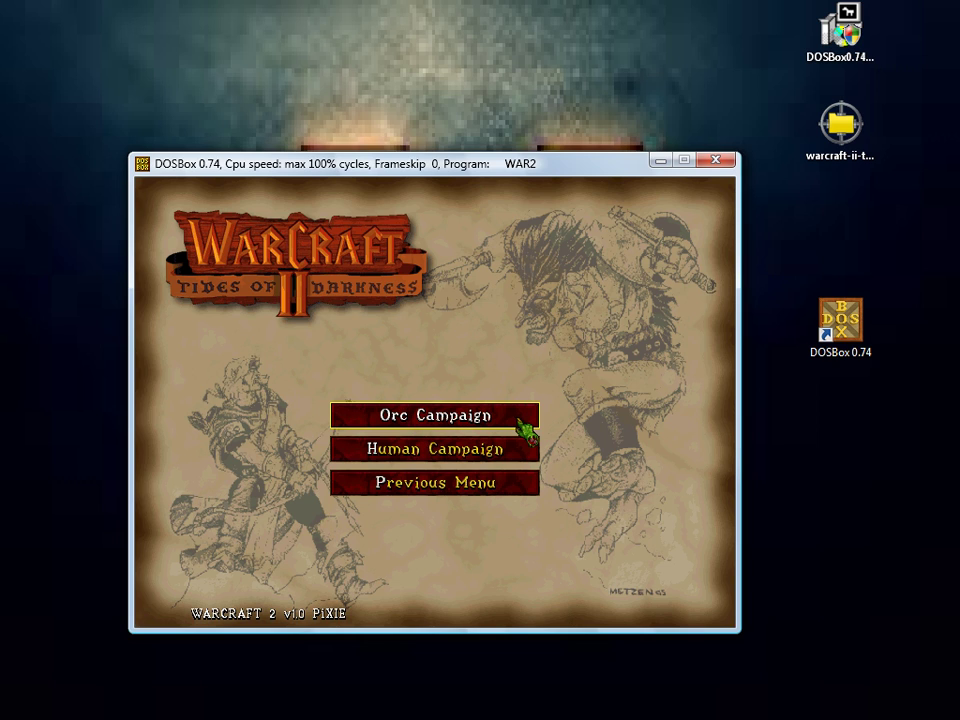
left_click(495, 420)
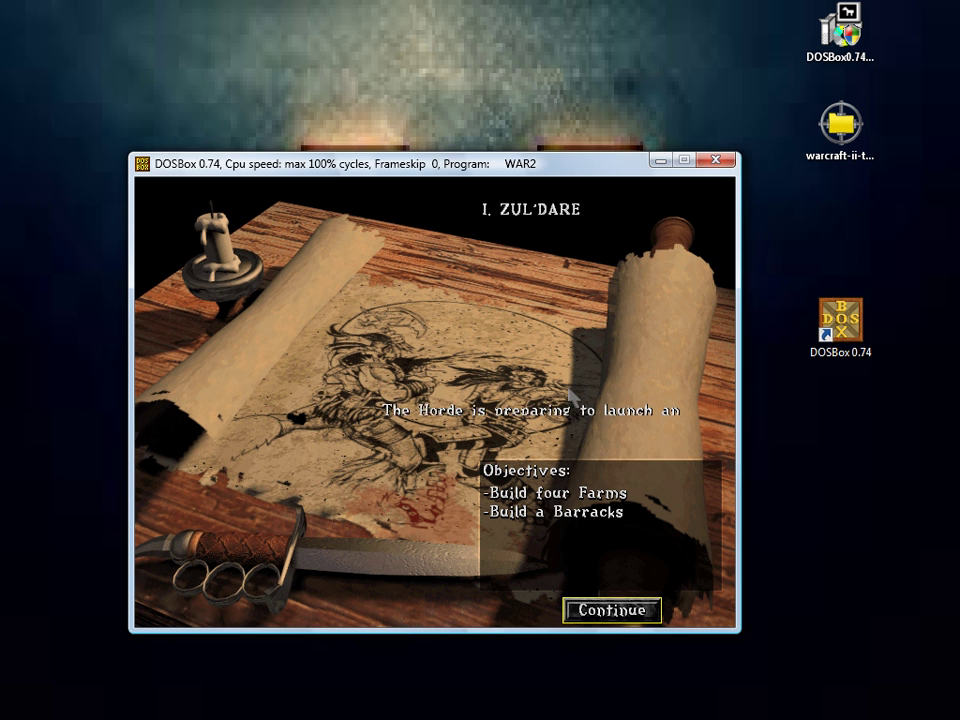
left_click(640, 619)
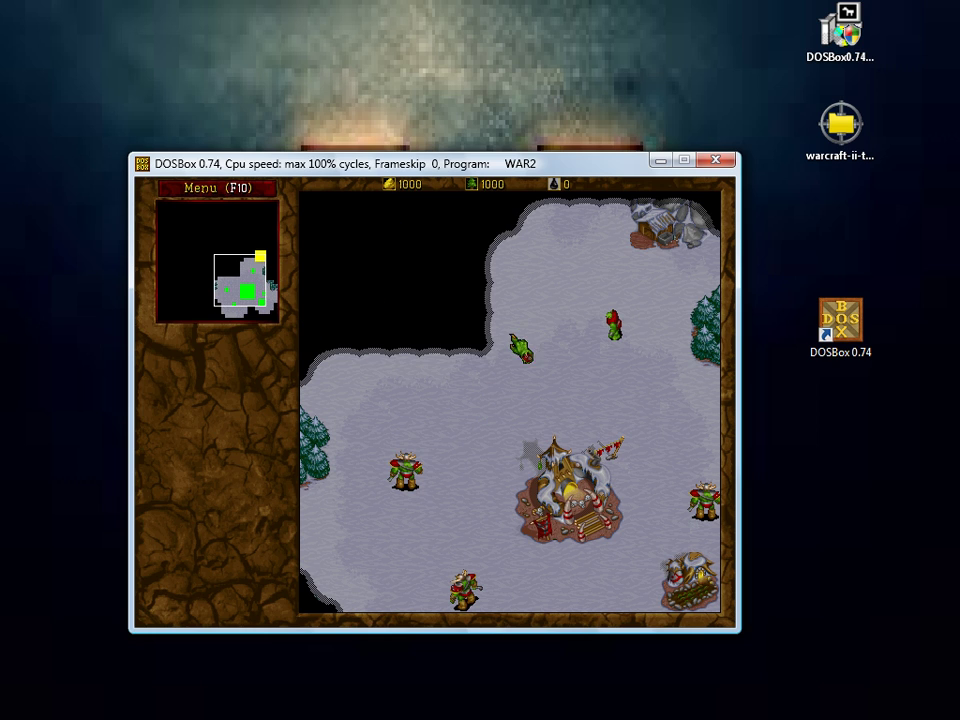
- Select a peon, walk it left across the snow, send it to the gold mine, then close DOSBox
left_click(608, 326)
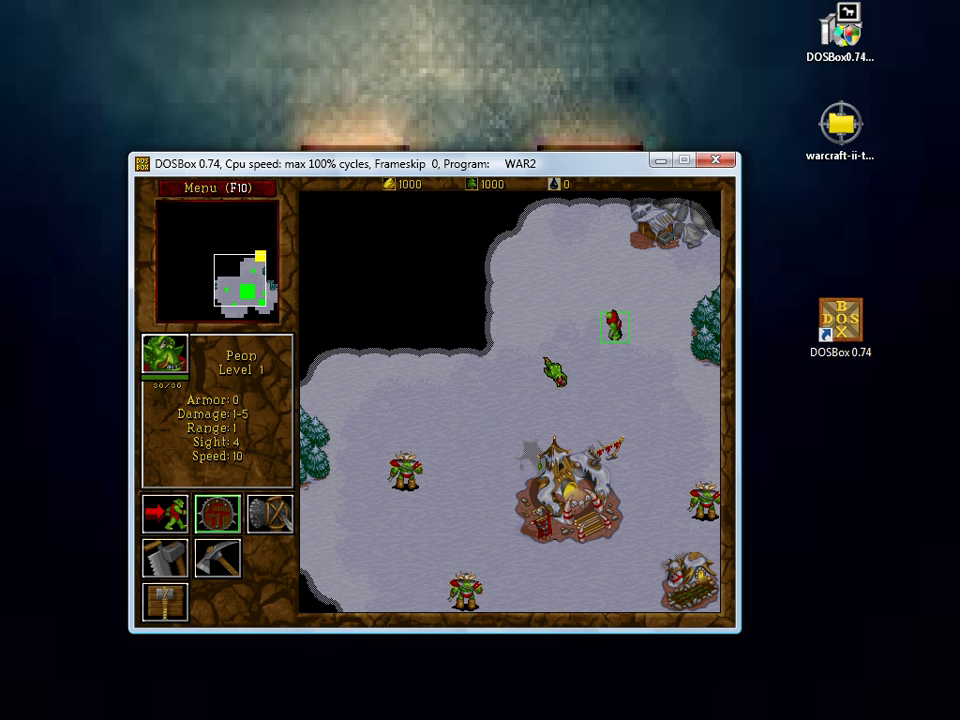
right_click(547, 354)
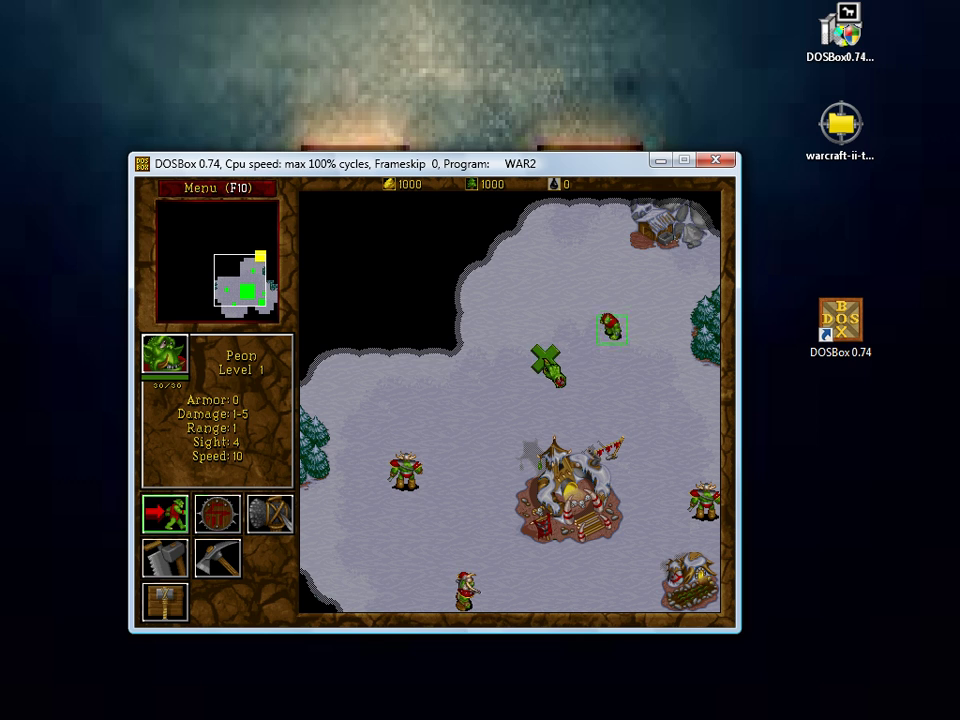
right_click(444, 364)
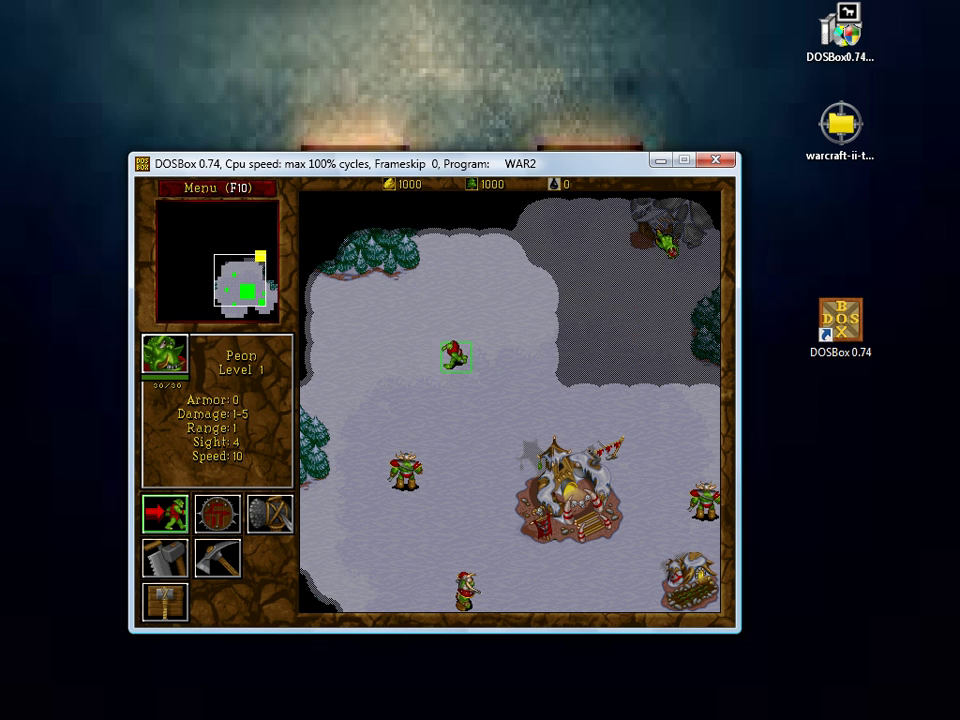
right_click(648, 246)
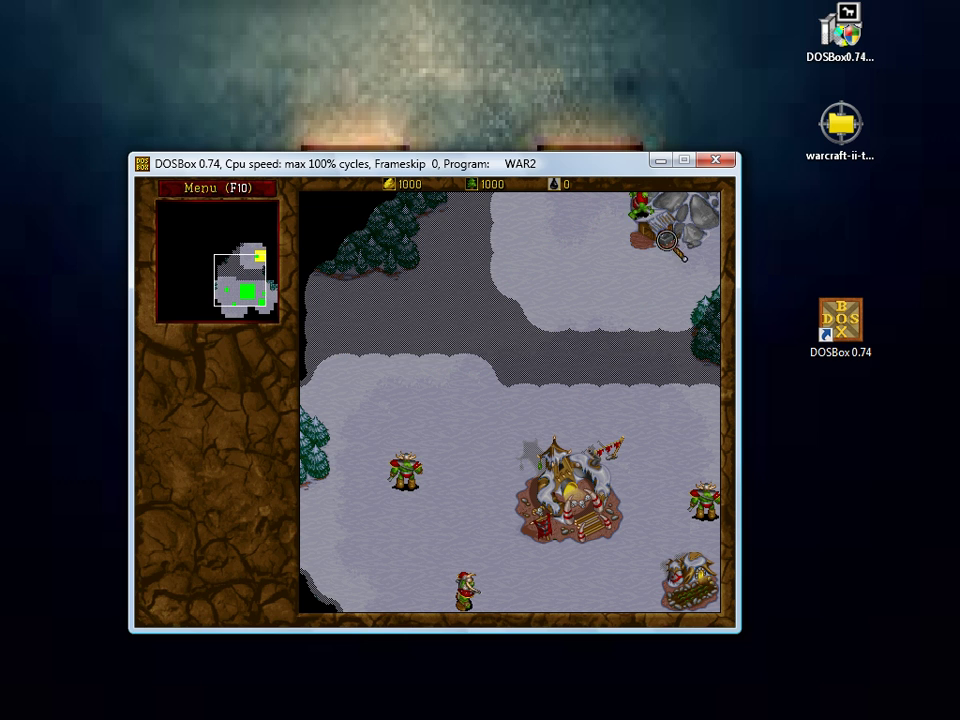
mouse_move(716, 185)
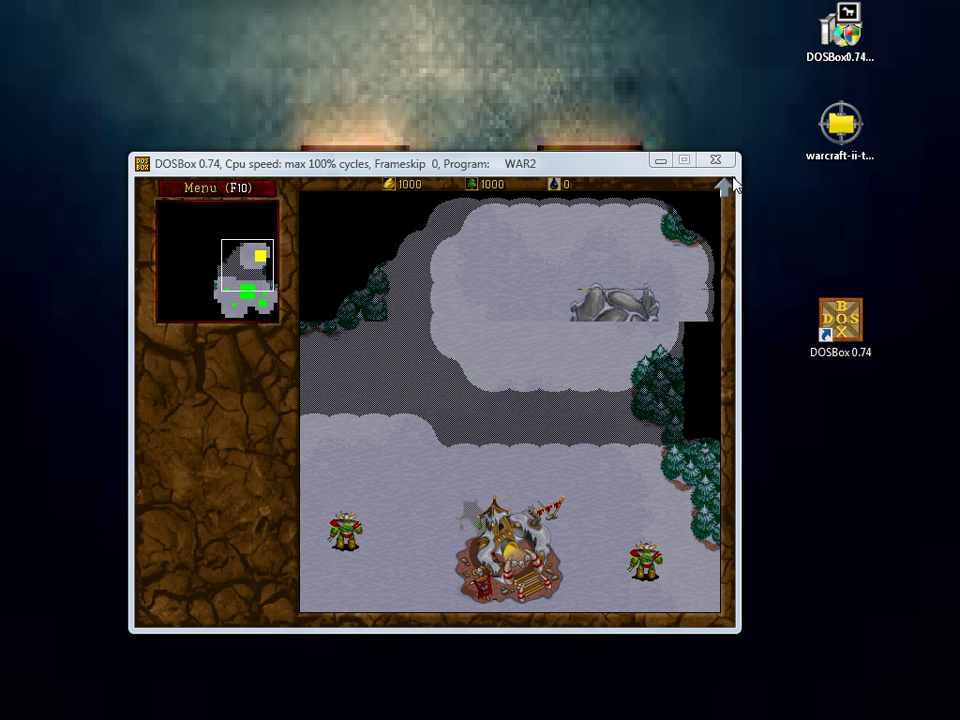
left_click(717, 160)
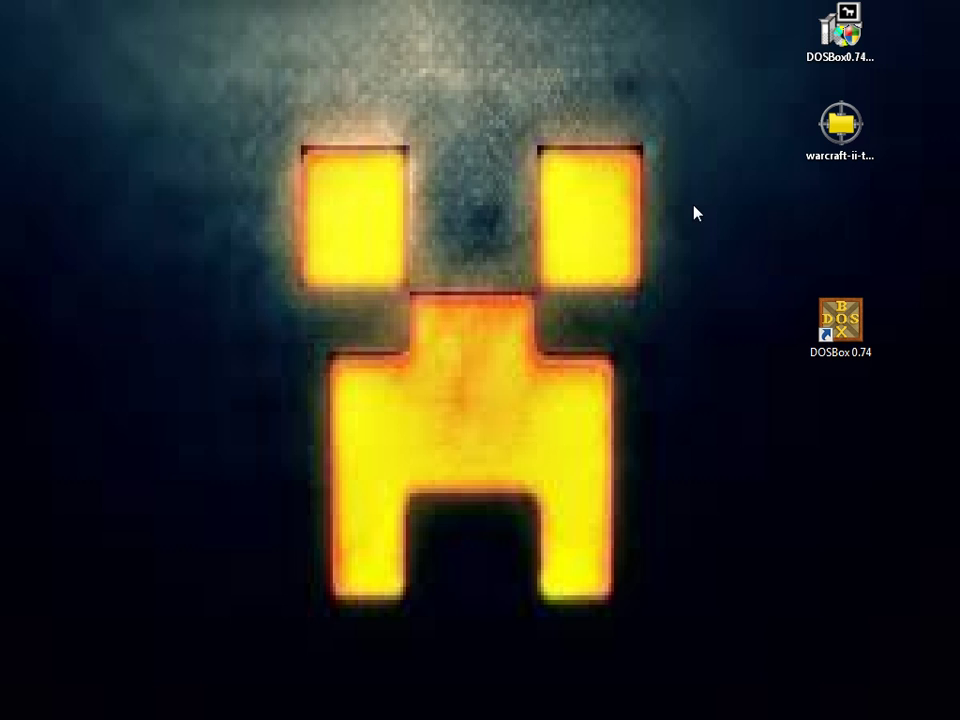